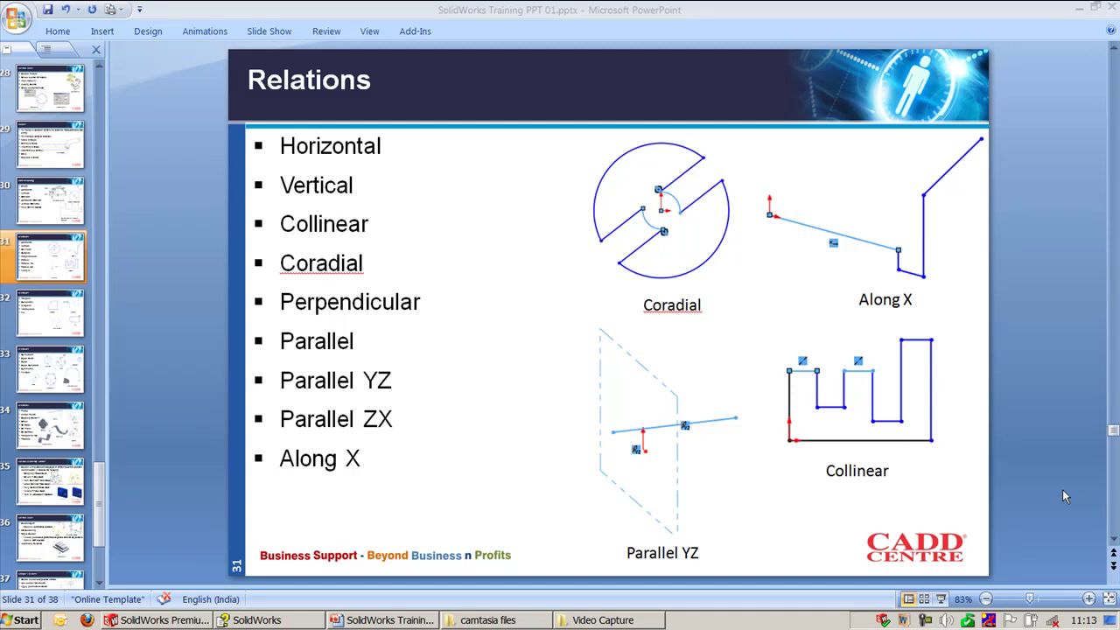
- Switch to SolidWorks and make the outline's slanted lower line horizontal and its outer end line vertical
key(alt+Tab)
key(alt+Tab)
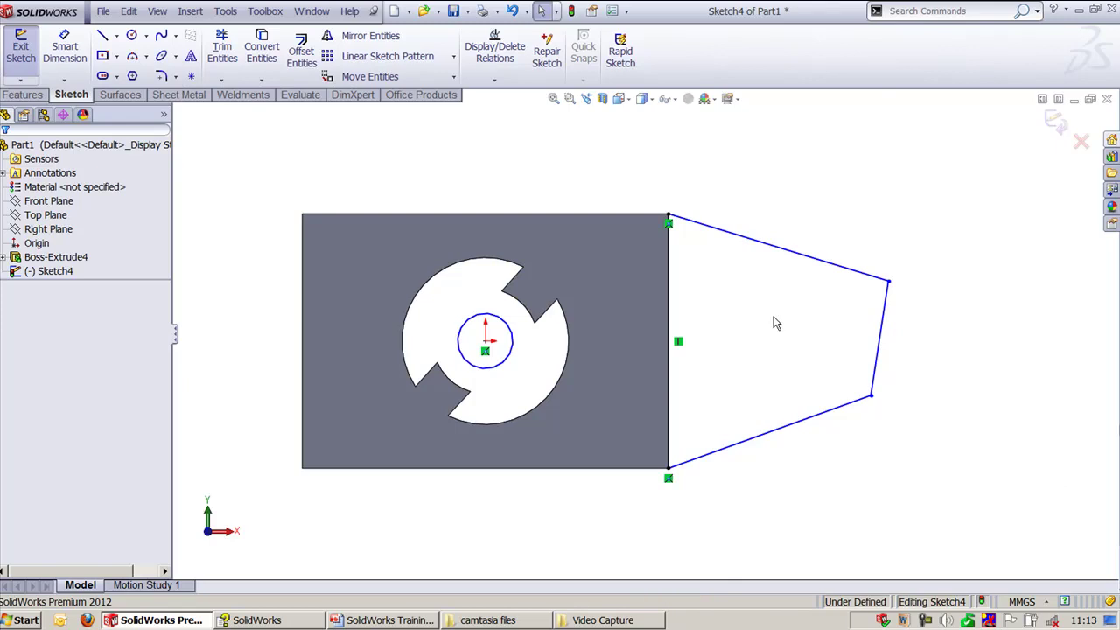
click(795, 431)
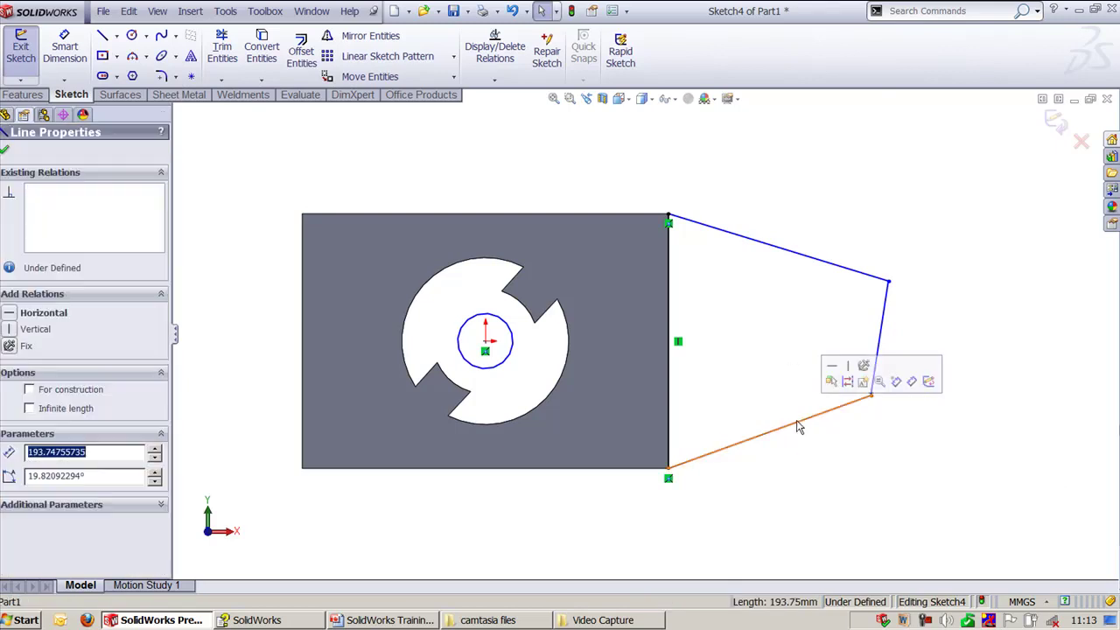
click(830, 370)
click(913, 428)
click(965, 358)
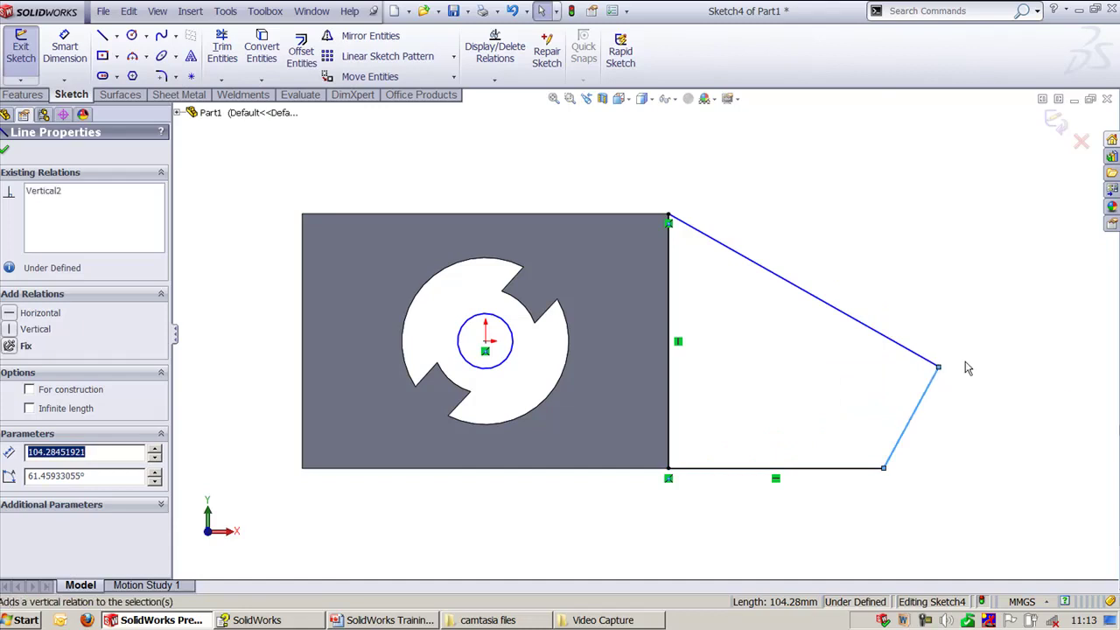
click(925, 251)
- Sketch three circles: radius about 23 mm inside the right-hand outline, about 27 mm to its right, and about 24 mm above its slanted line
key(c)
click(725, 371)
click(747, 404)
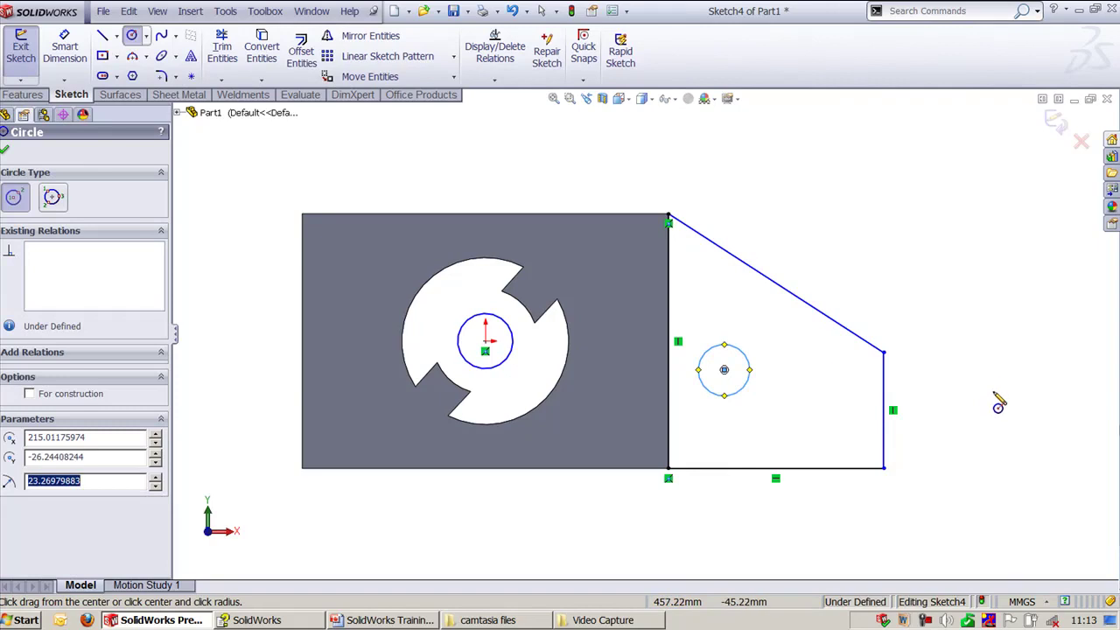
click(993, 408)
click(1008, 432)
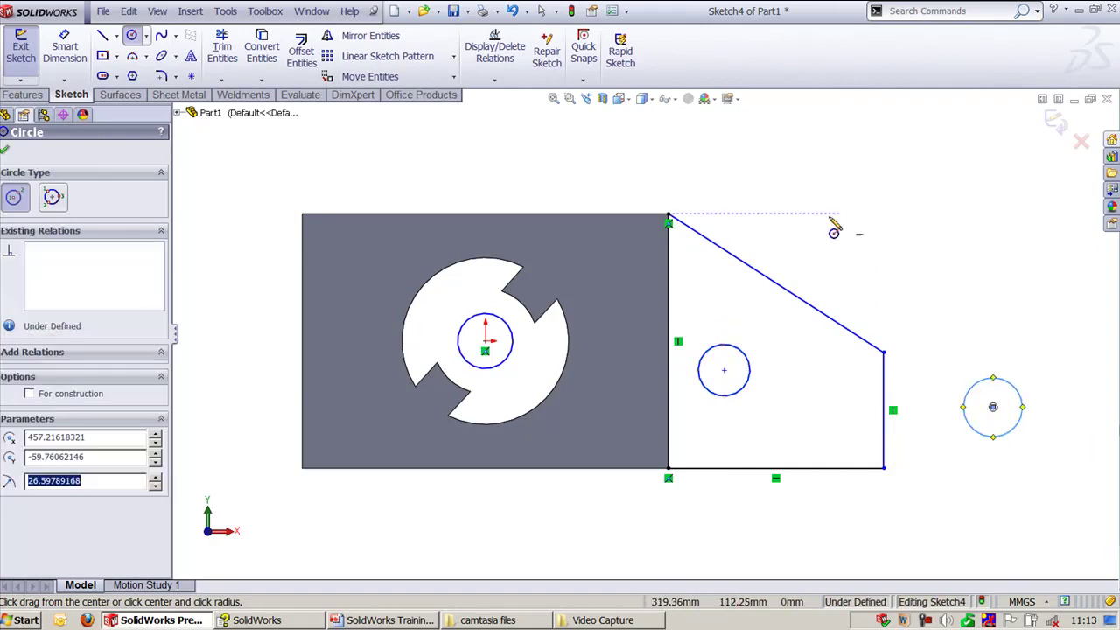
click(724, 204)
click(744, 218)
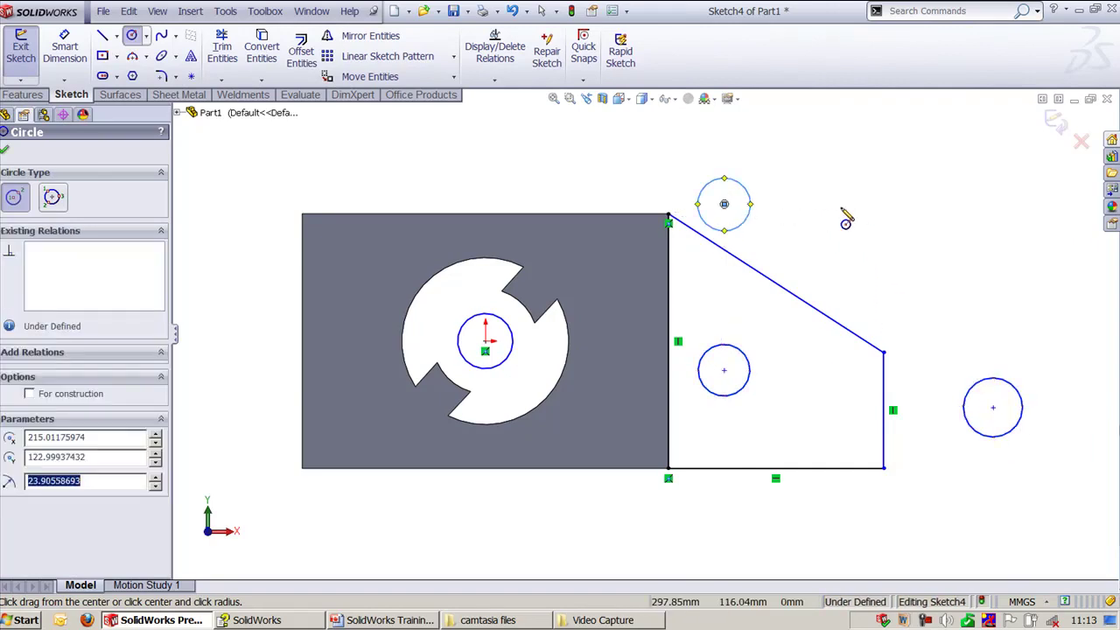
key(Escape)
- Add a vertical relation between the centres of the upper circle and the circle inside the right-hand outline
click(724, 204)
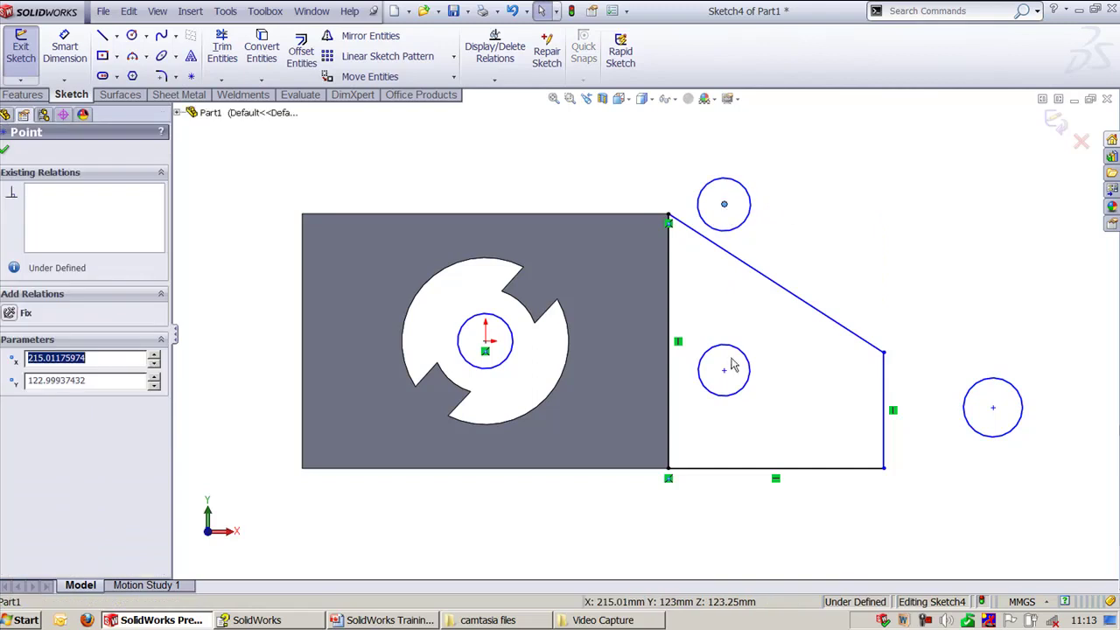
ctrl+click(724, 371)
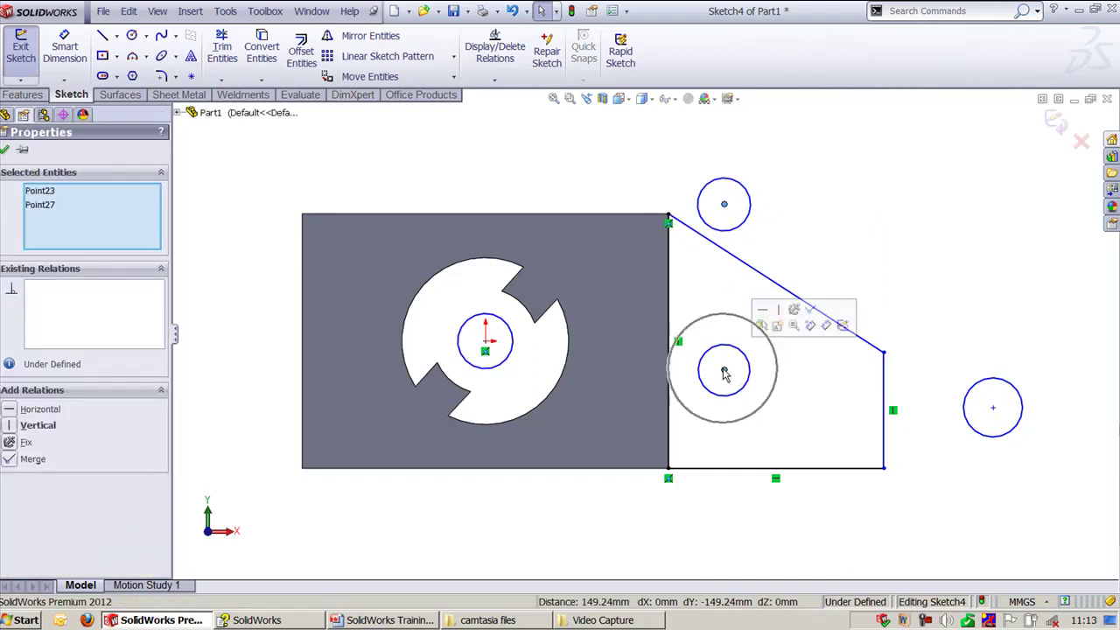
click(778, 315)
click(825, 297)
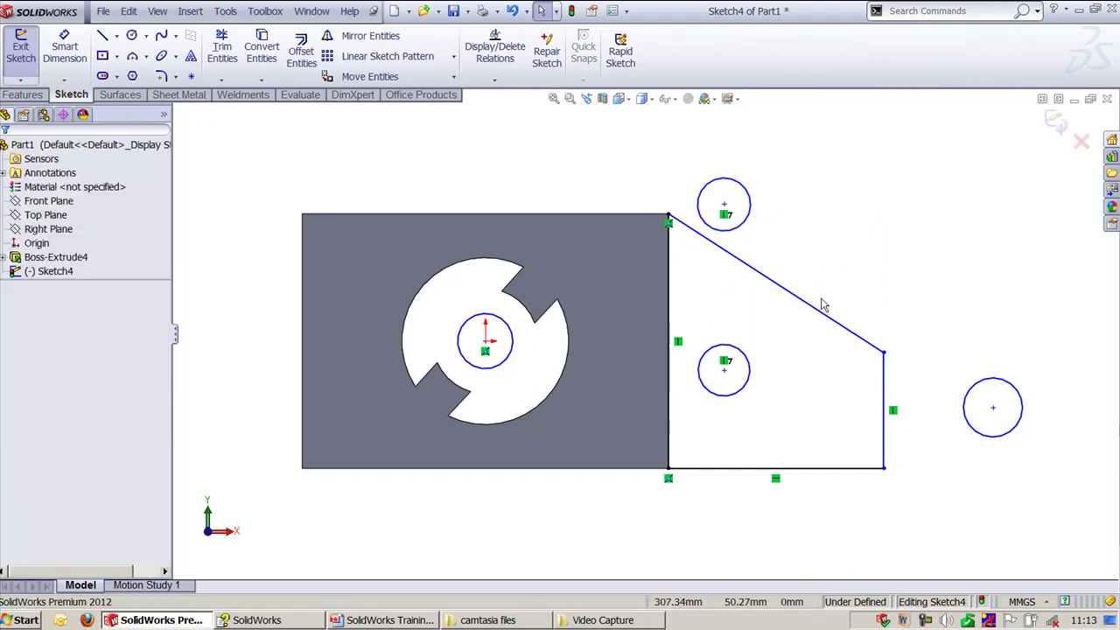
- Add a horizontal relation between the centres of the circle inside the outline and the circle outside to its right
click(723, 371)
ctrl+click(993, 407)
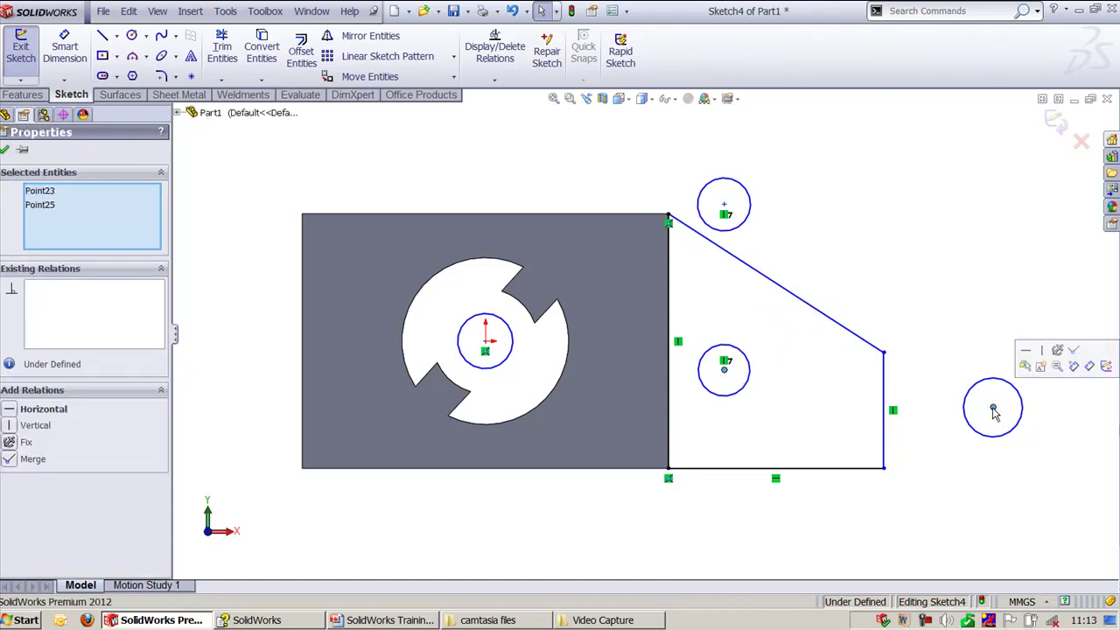
click(1029, 352)
click(998, 268)
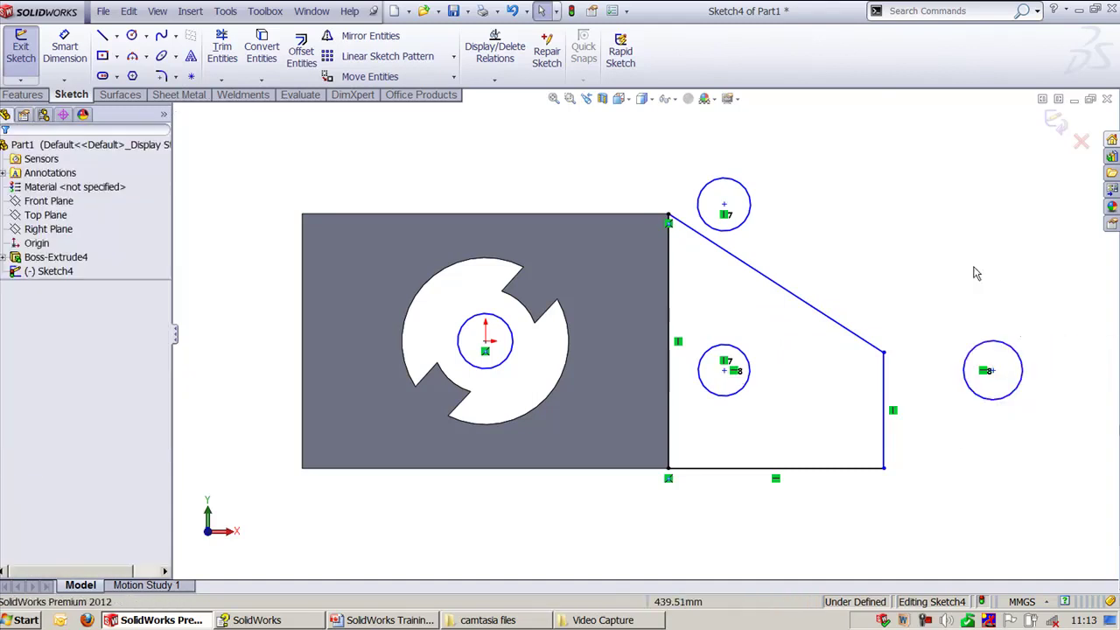
- Move the two outlying circles by their centres so that all three circles sit inside the right-hand outline
drag(994, 370, 838, 395)
mouse_move(723, 204)
mouse_down()
mouse_move(725, 315)
mouse_move(735, 322)
mouse_up()
click(725, 165)
- Sketch a five-line stepped profile from the block's lower-left to upper-left corner, ending in a top segment about 24 mm long
key(shift+z)
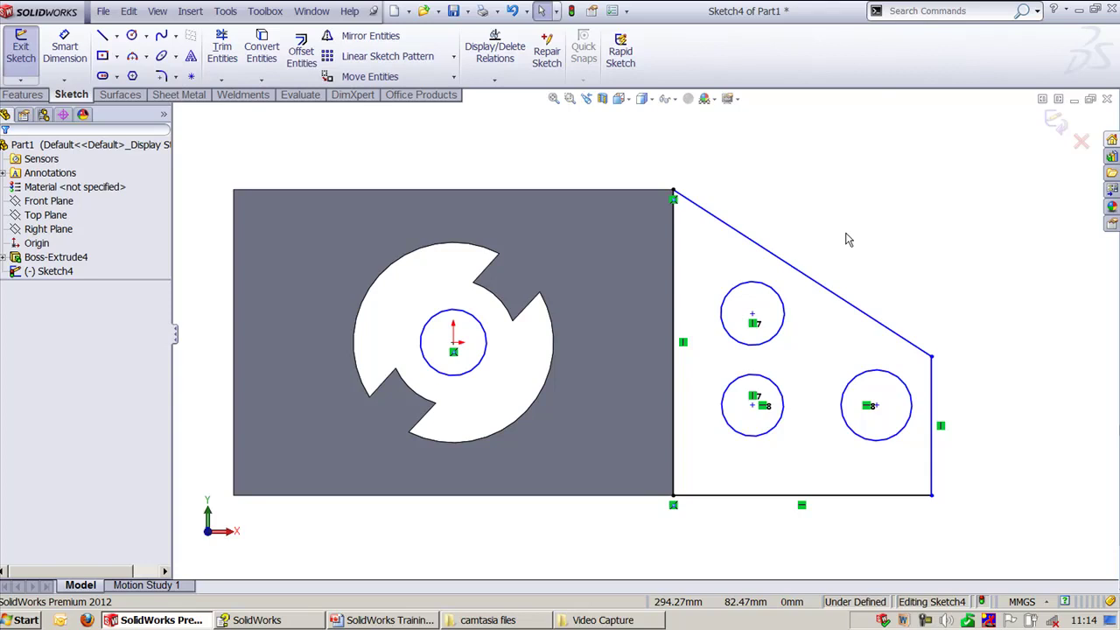
scroll(875, 253, down, 3)
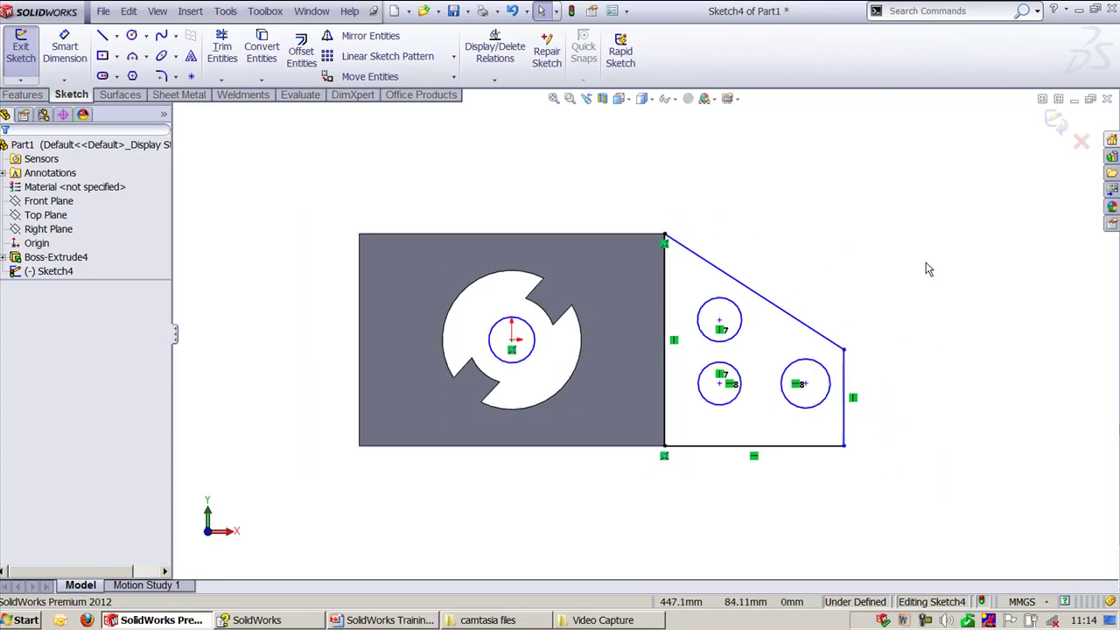
click(102, 35)
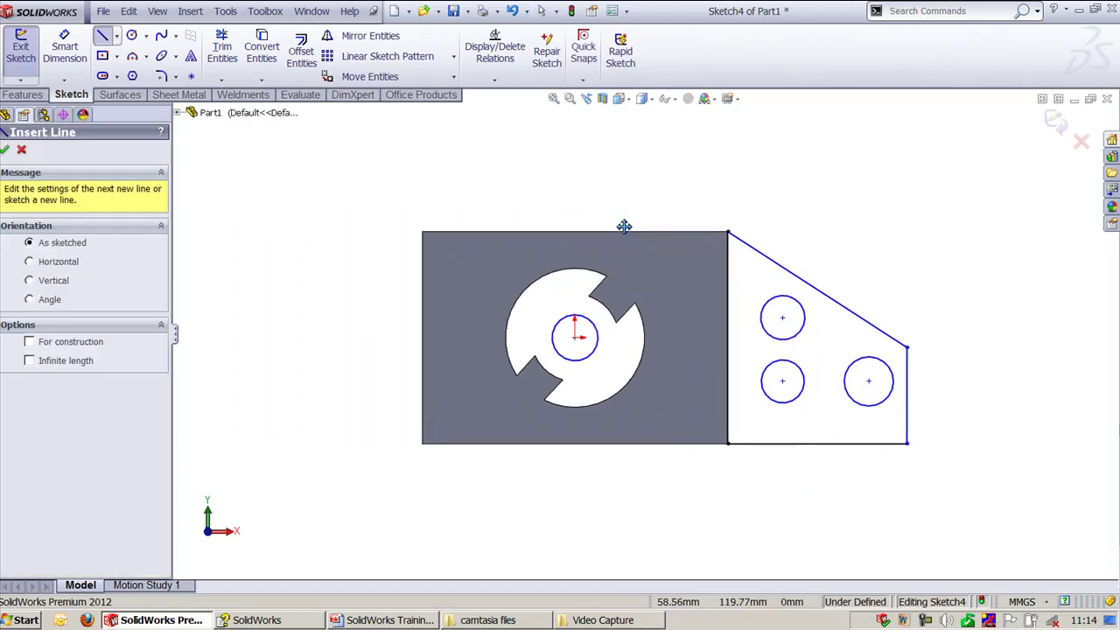
click(440, 444)
click(262, 444)
click(262, 338)
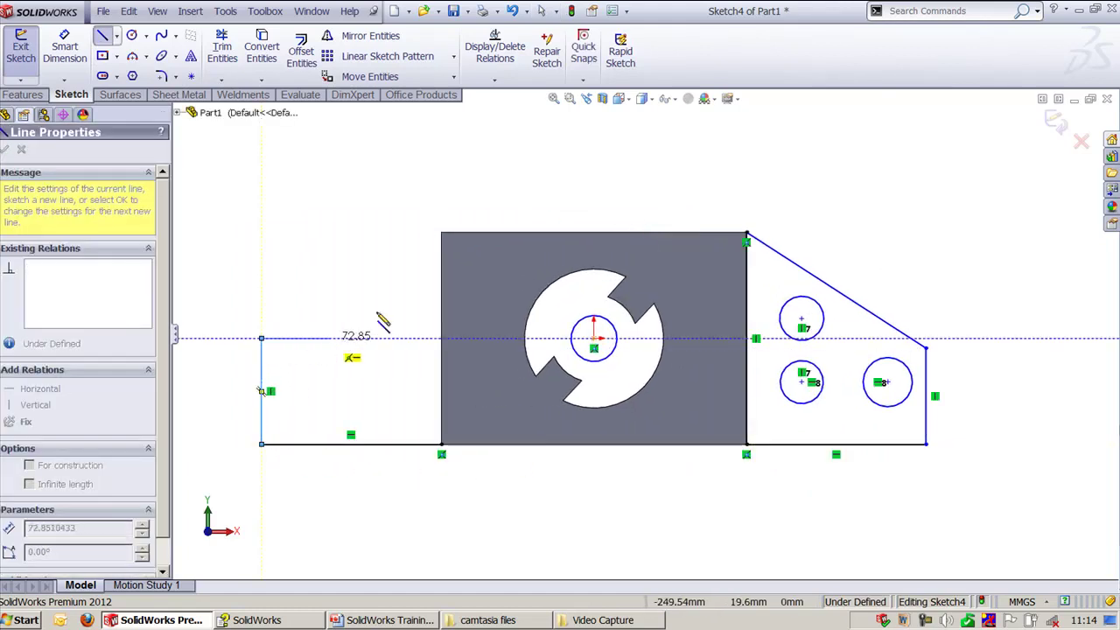
click(419, 337)
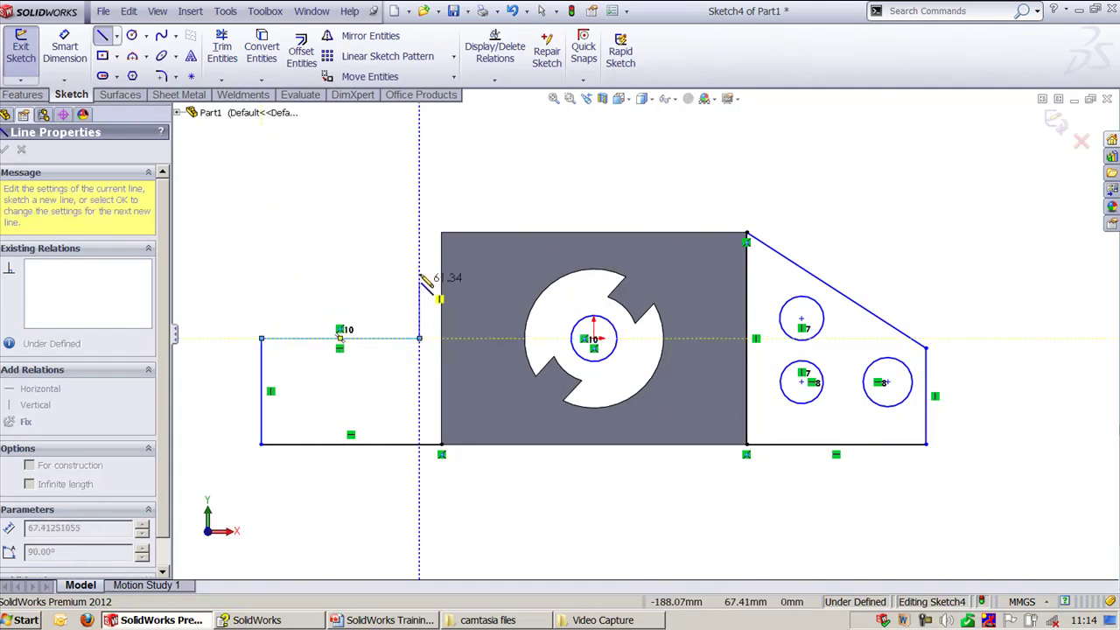
click(419, 233)
click(441, 233)
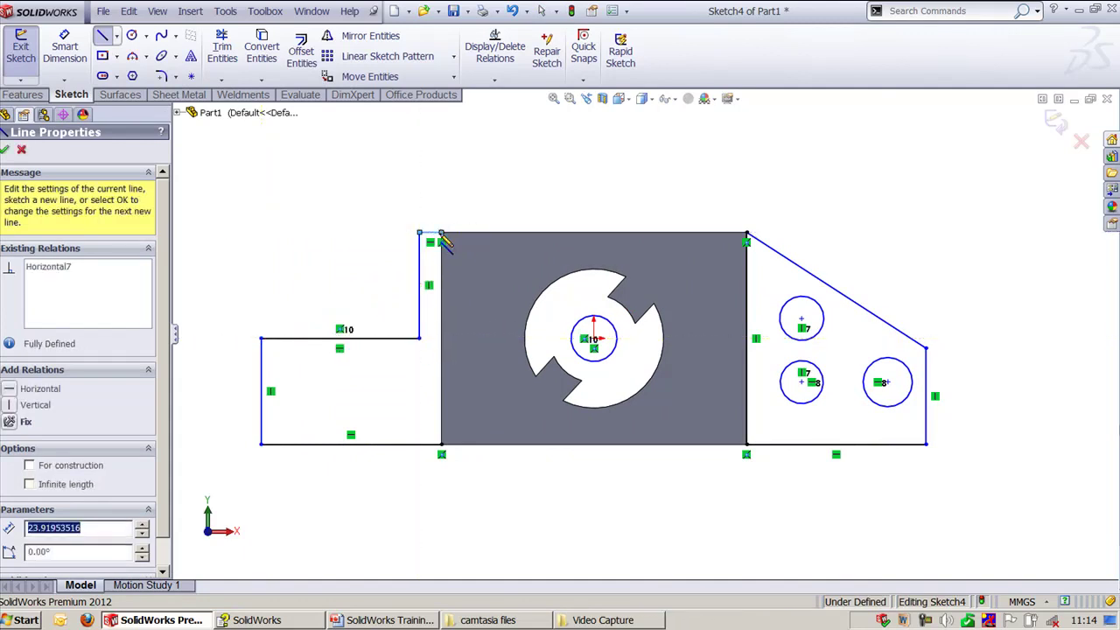
key(Escape)
- Try a collinear relation between the right-hand slanted line and the stepped profile's long upper horizontal line, and undo it
click(862, 311)
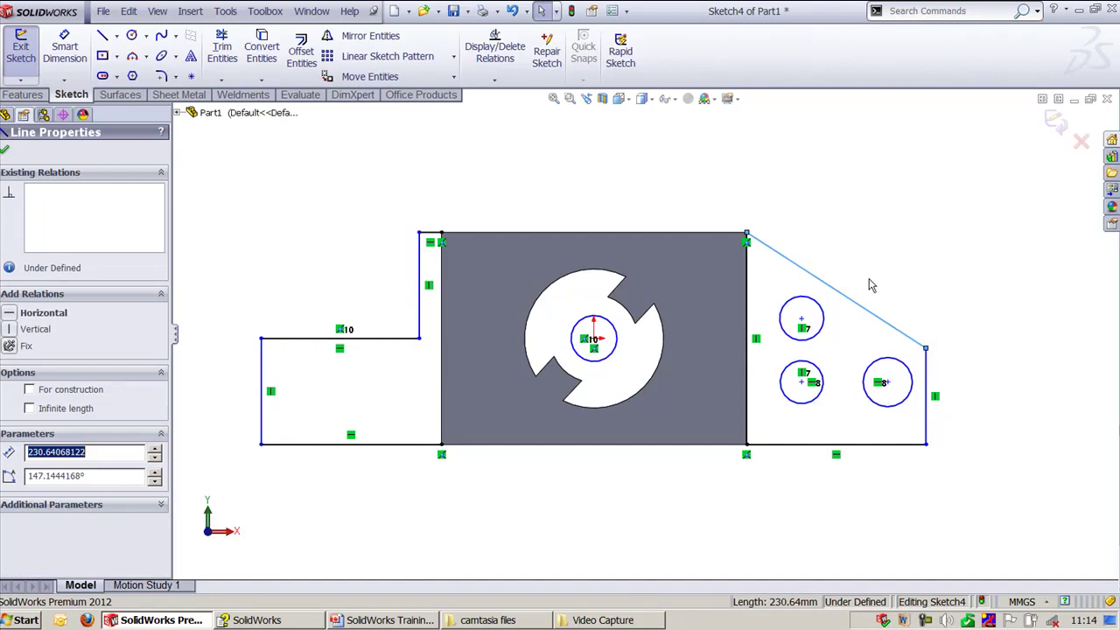
ctrl+click(333, 338)
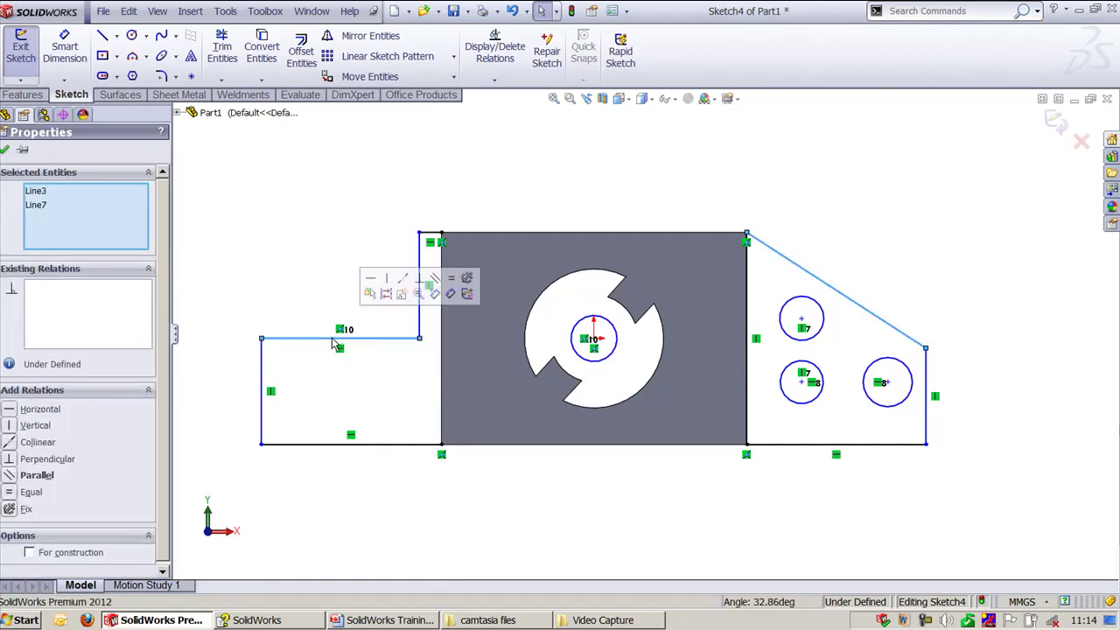
click(402, 278)
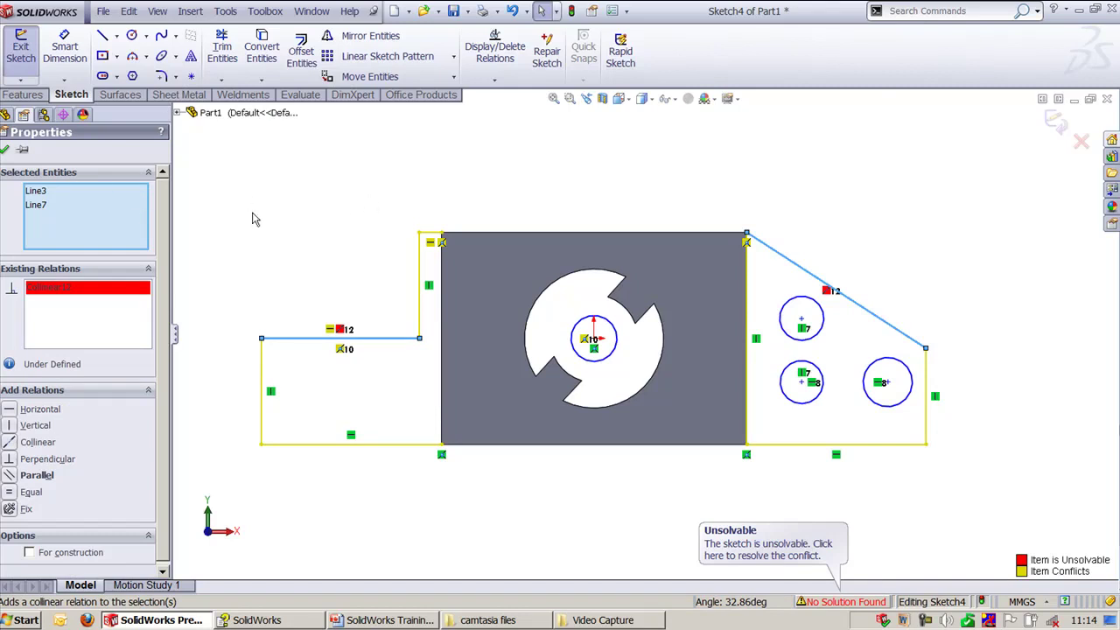
click(282, 209)
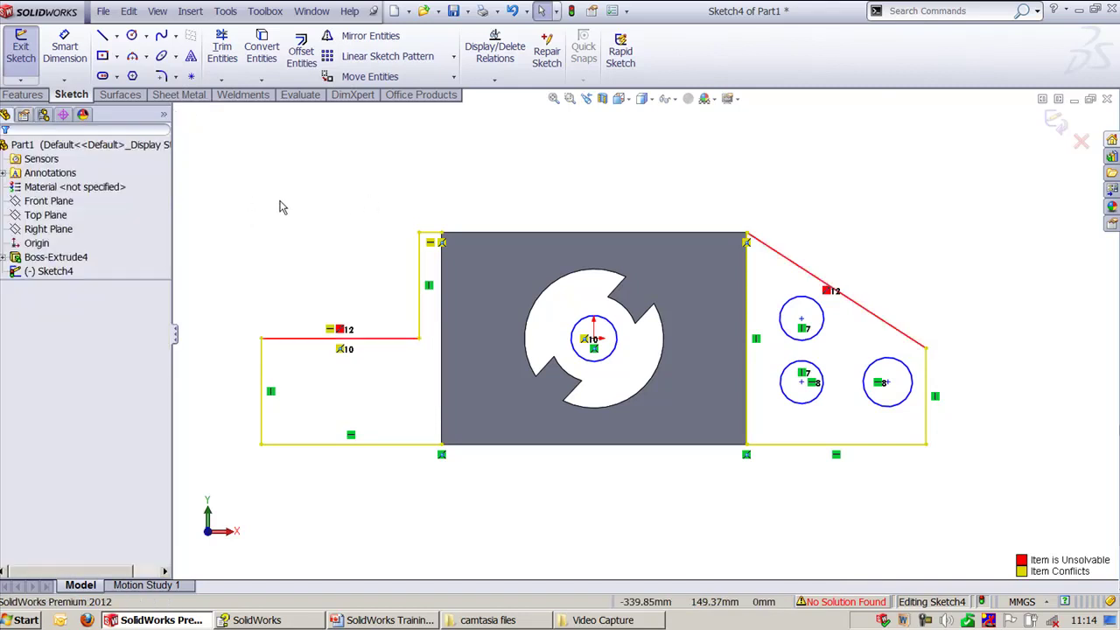
key(ctrl+z)
click(305, 242)
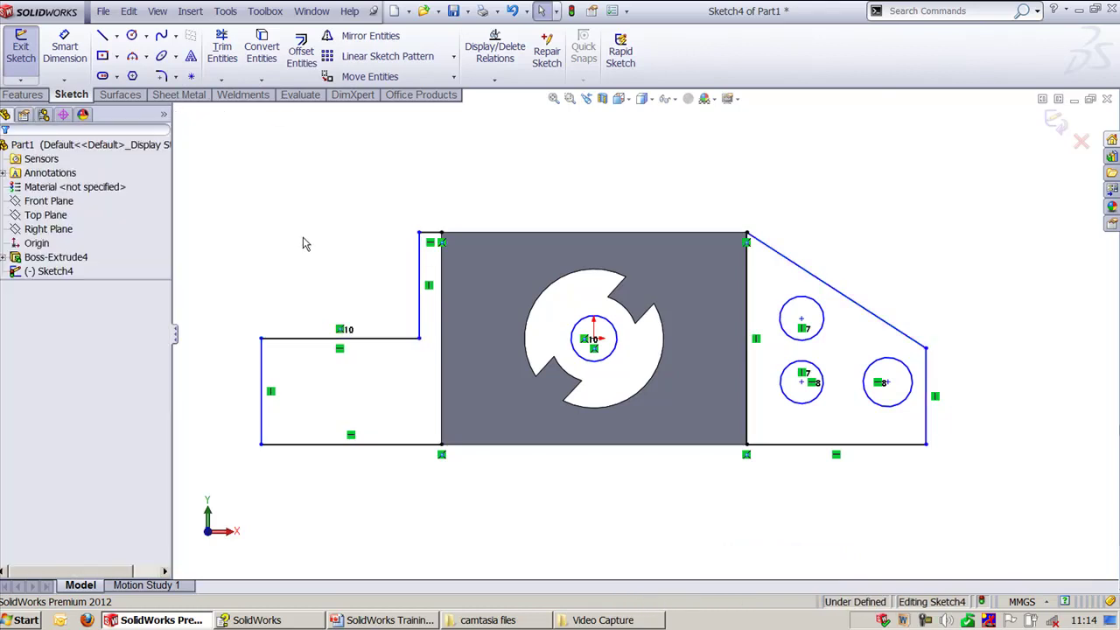
- Make the stepped profile's short top line collinear with the right-hand slanted line, and undo the relation
click(431, 236)
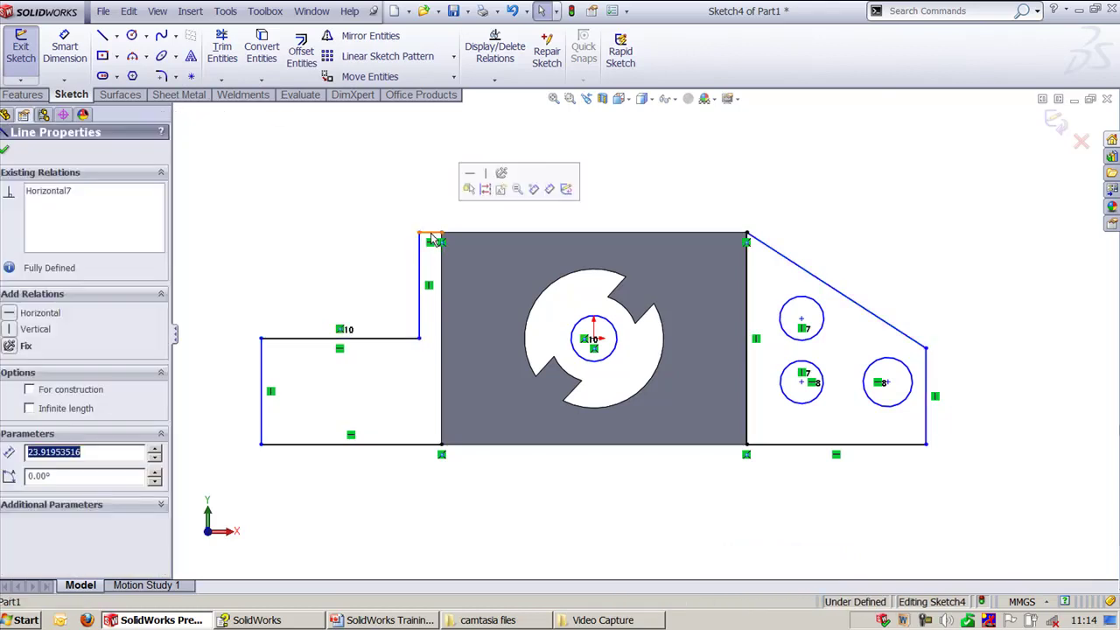
ctrl+click(809, 280)
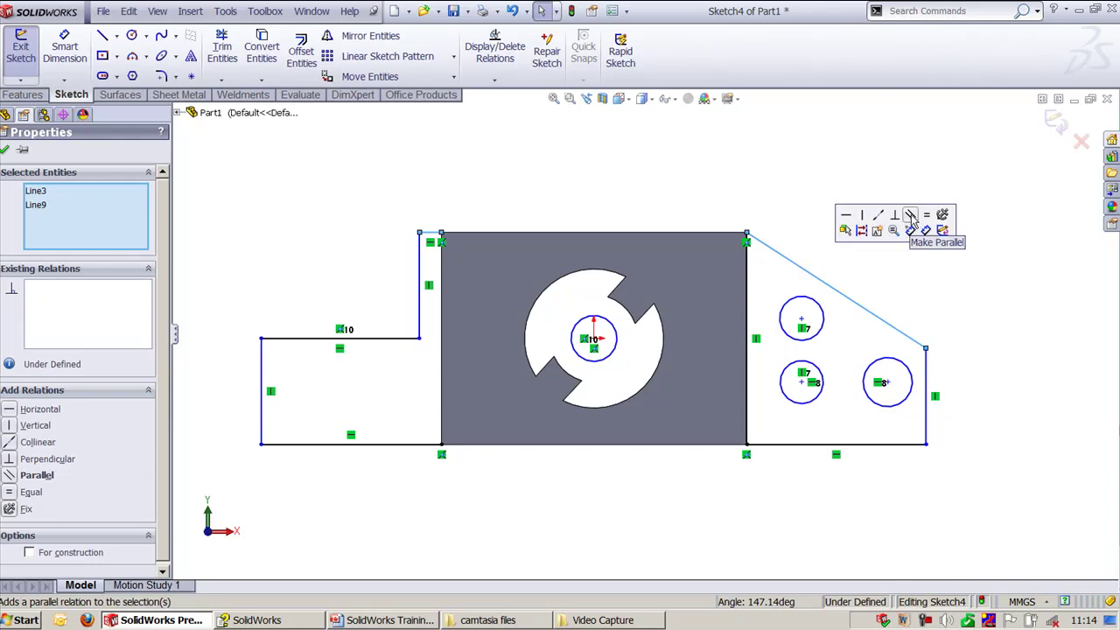
click(878, 214)
click(740, 165)
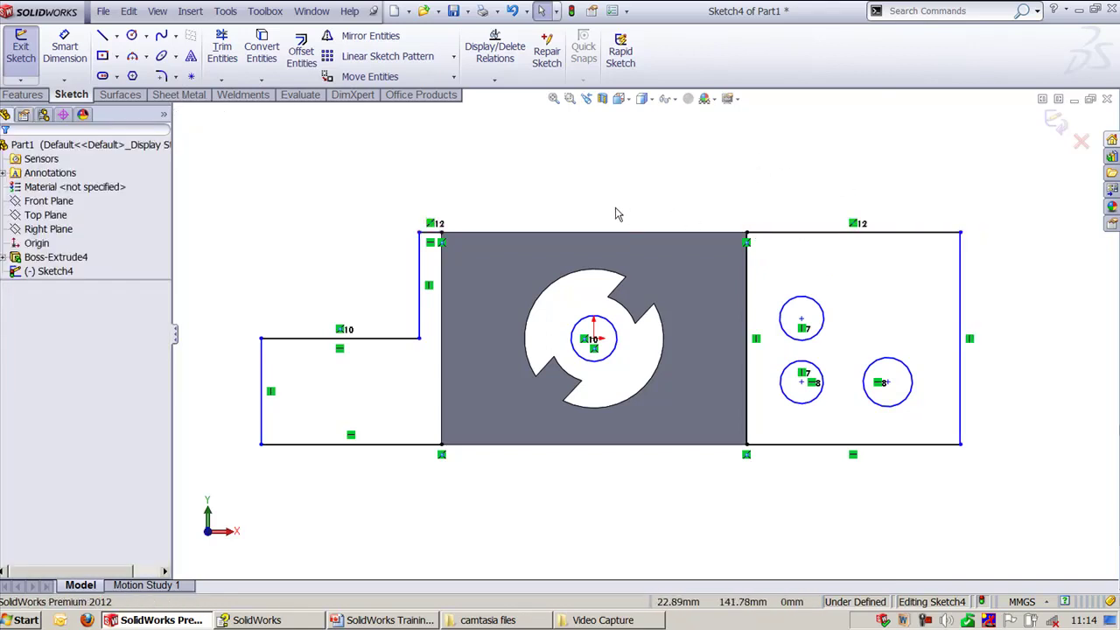
key(ctrl+z)
click(587, 210)
- Delete the short top line and the vertical step line beside the block from the left-hand profile
key(z)
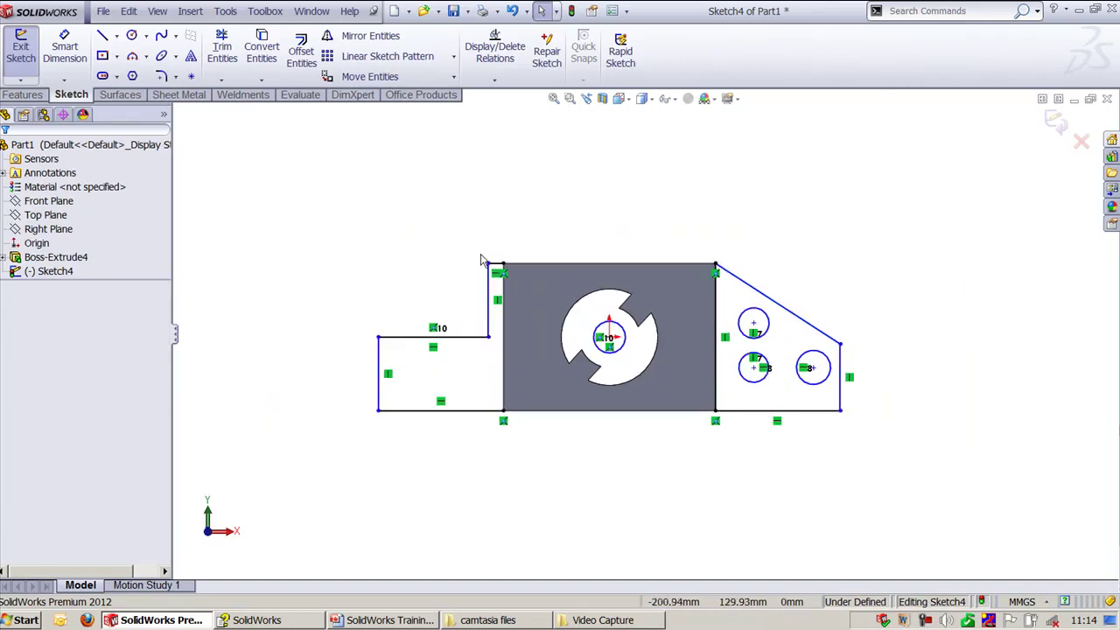
click(497, 267)
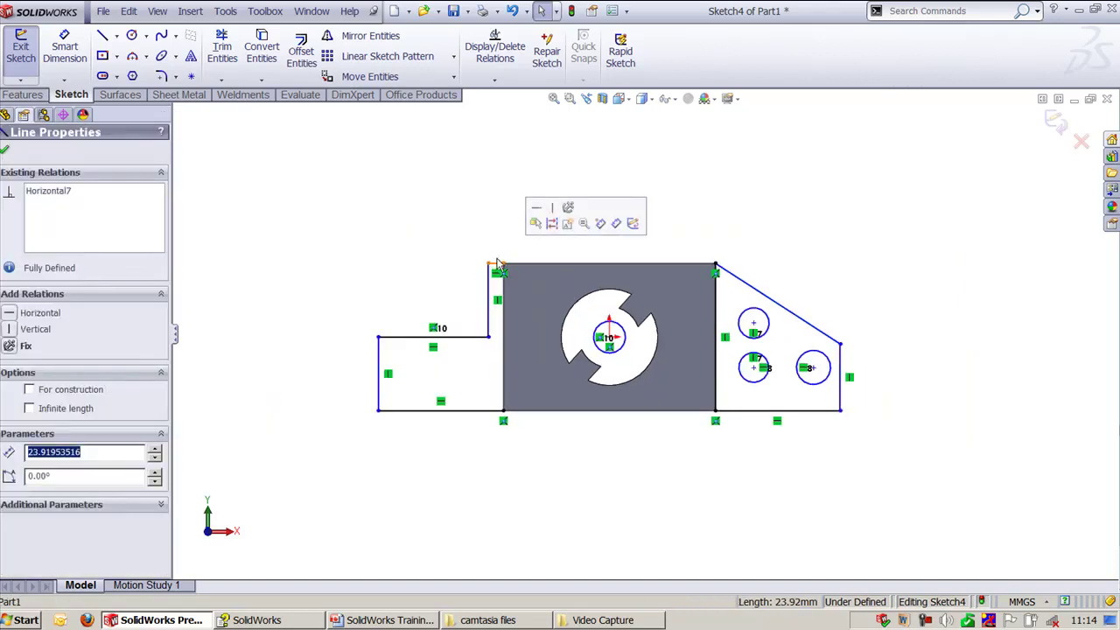
key(Delete)
click(488, 301)
key(Delete)
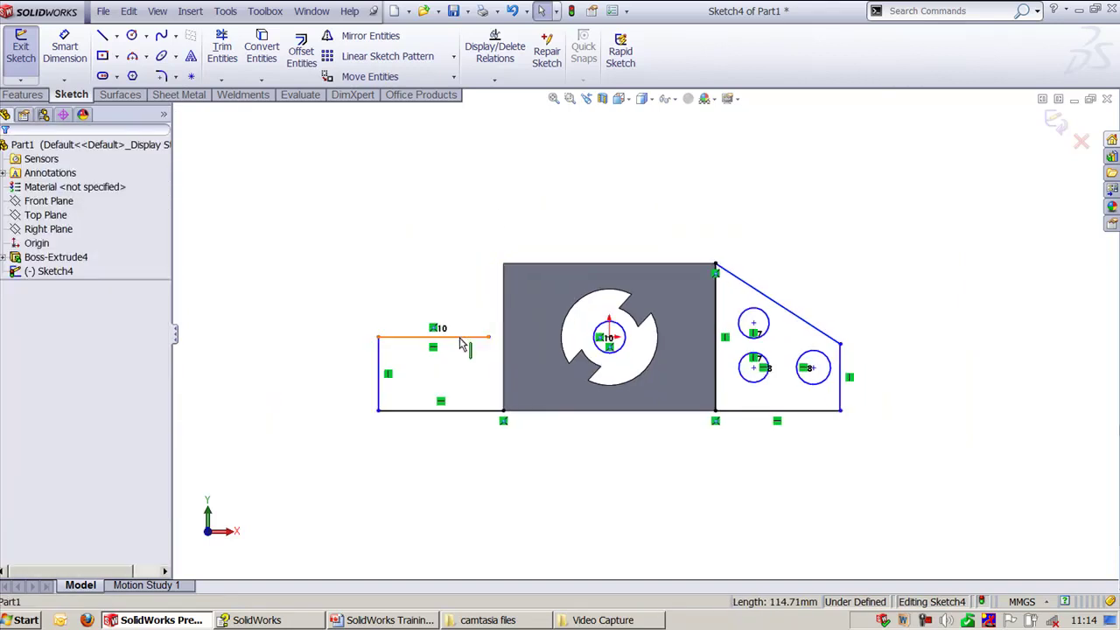
- Stretch the left-hand profile farther outward and remove the coincident relation between its upper line and the origin
click(463, 337)
click(437, 268)
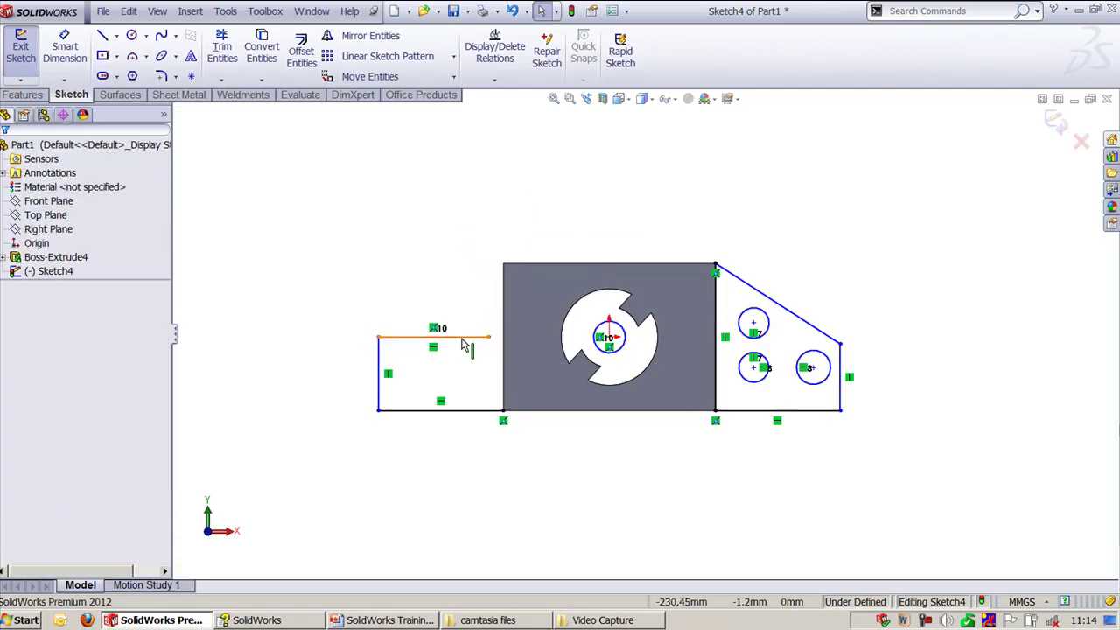
click(465, 336)
click(429, 249)
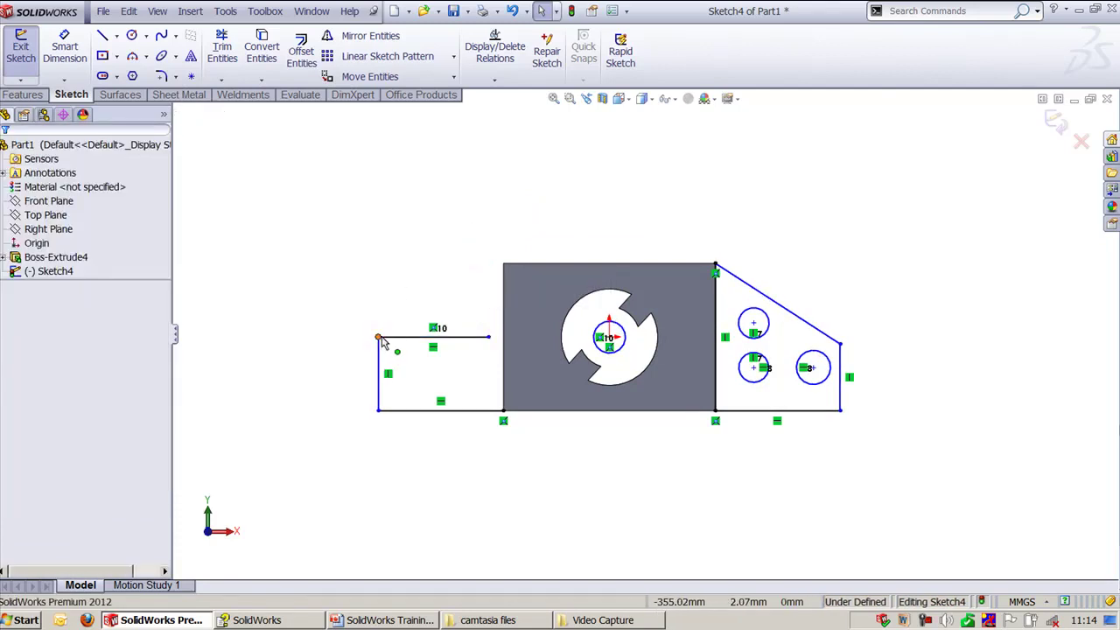
drag(378, 340, 340, 337)
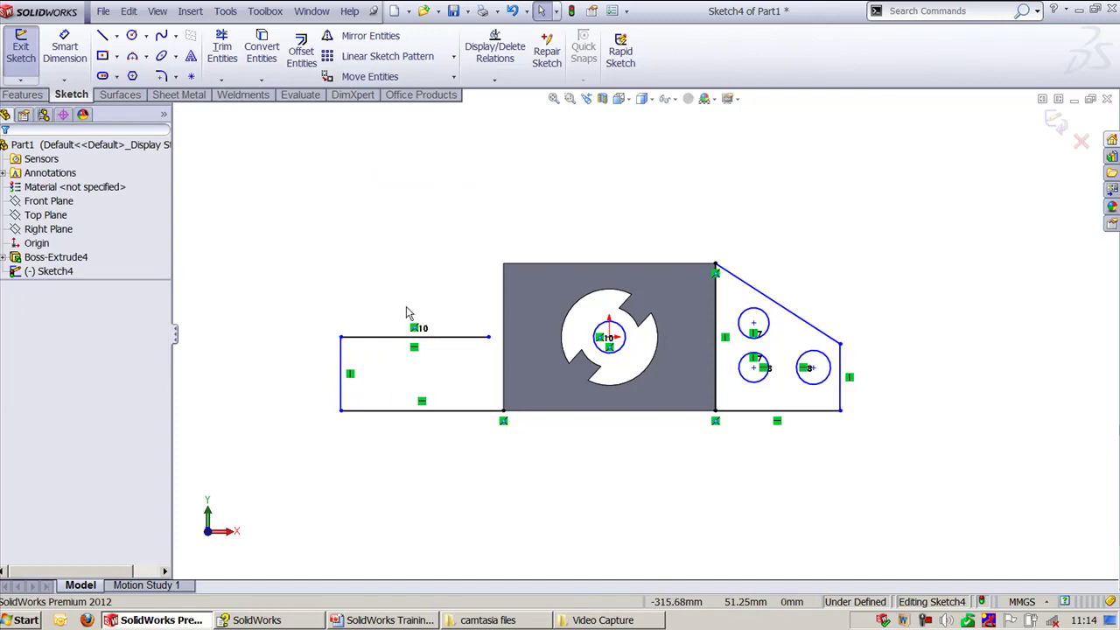
click(445, 240)
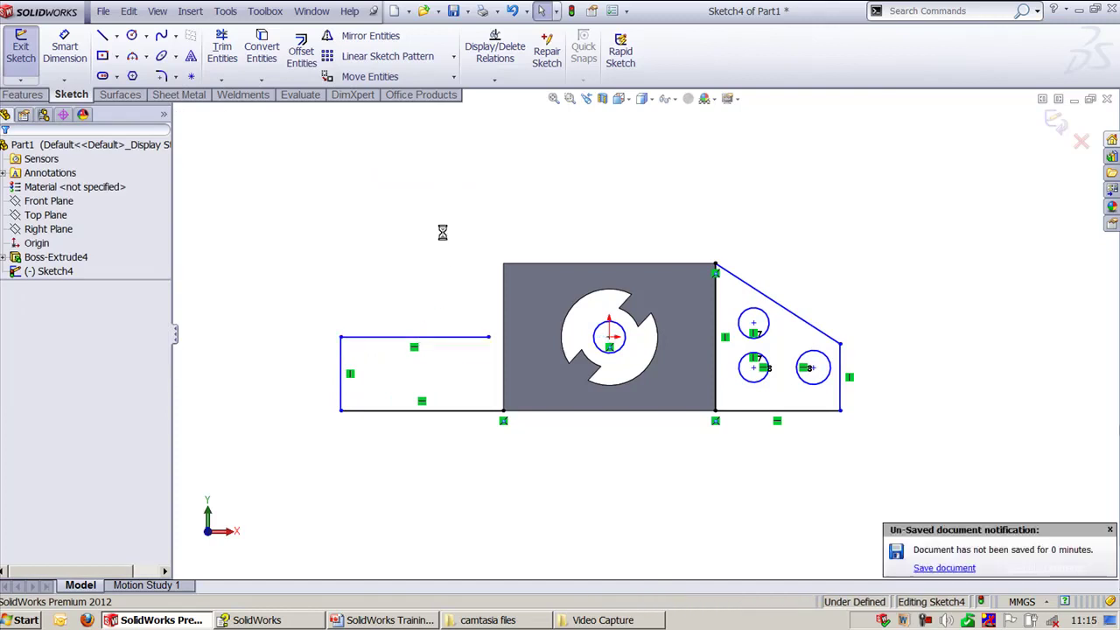
- Raise the left-hand profile's upper line above the block and dimension the profile's vertical line as 280 mm
drag(428, 339, 432, 234)
click(372, 214)
key(d)
click(342, 303)
click(268, 310)
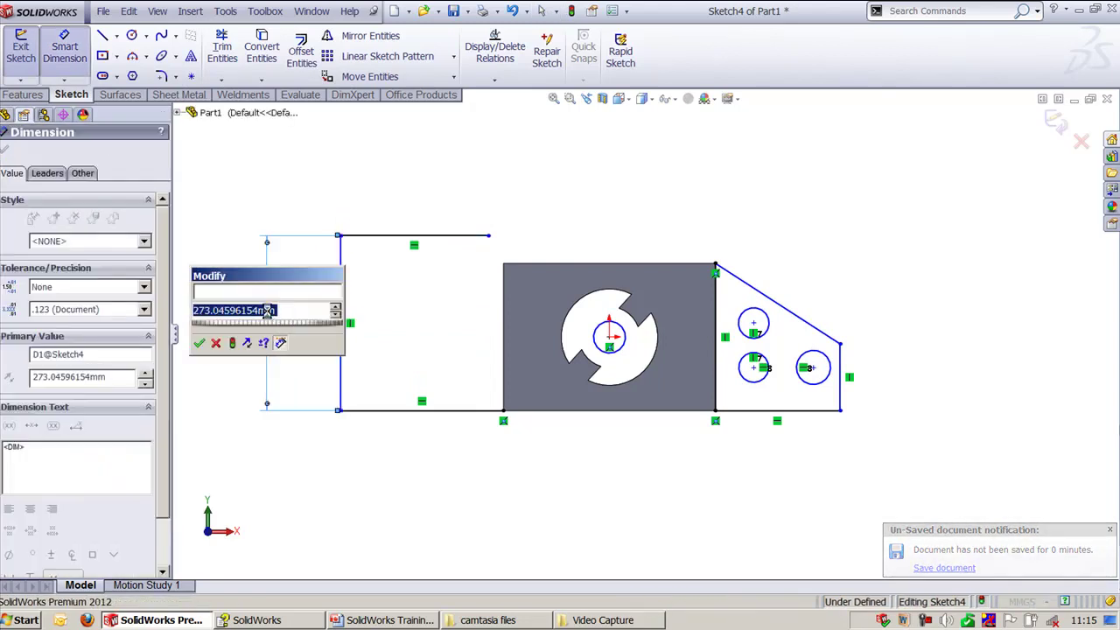
text(280)
key(Return)
key(Escape)
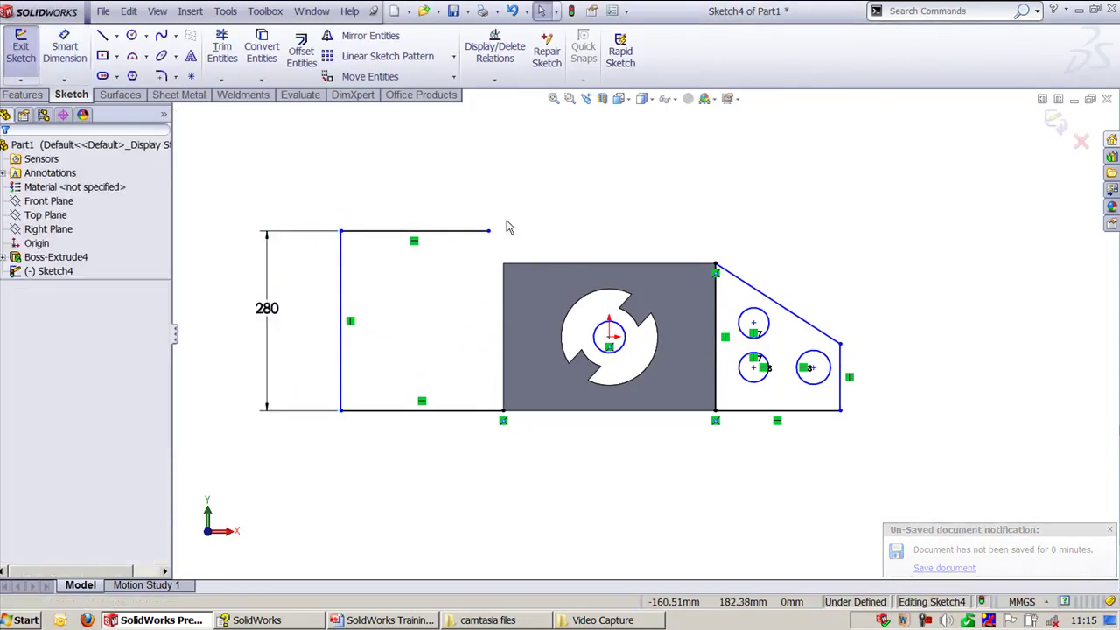
- Draw a slanted line from the end of the left-hand profile's upper line to the block's nearest upper corner
key(l)
click(489, 231)
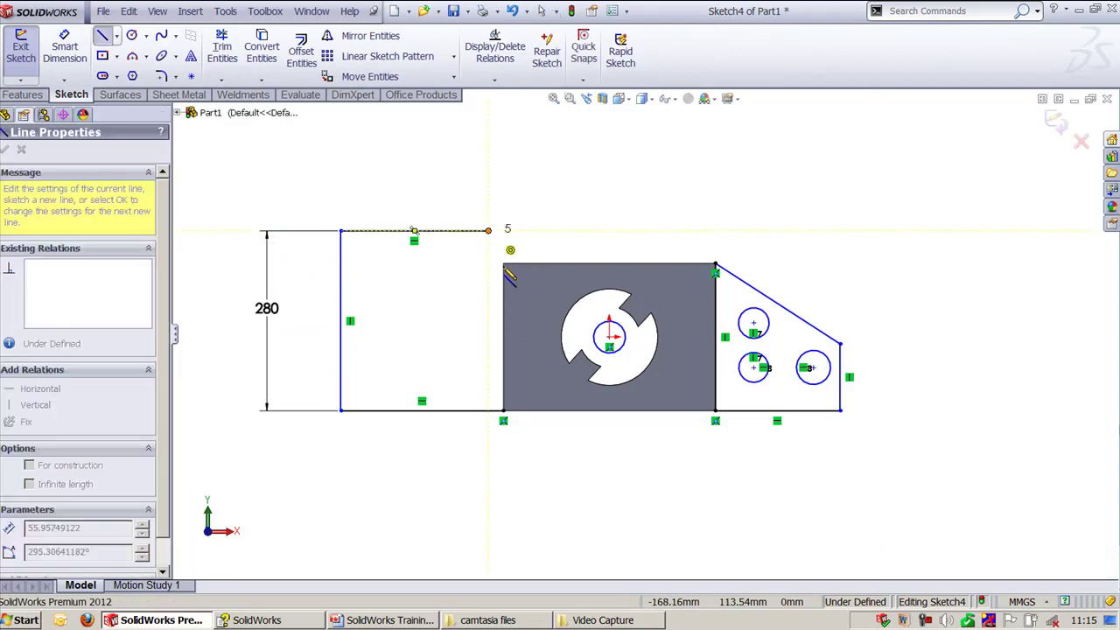
click(503, 263)
key(Escape)
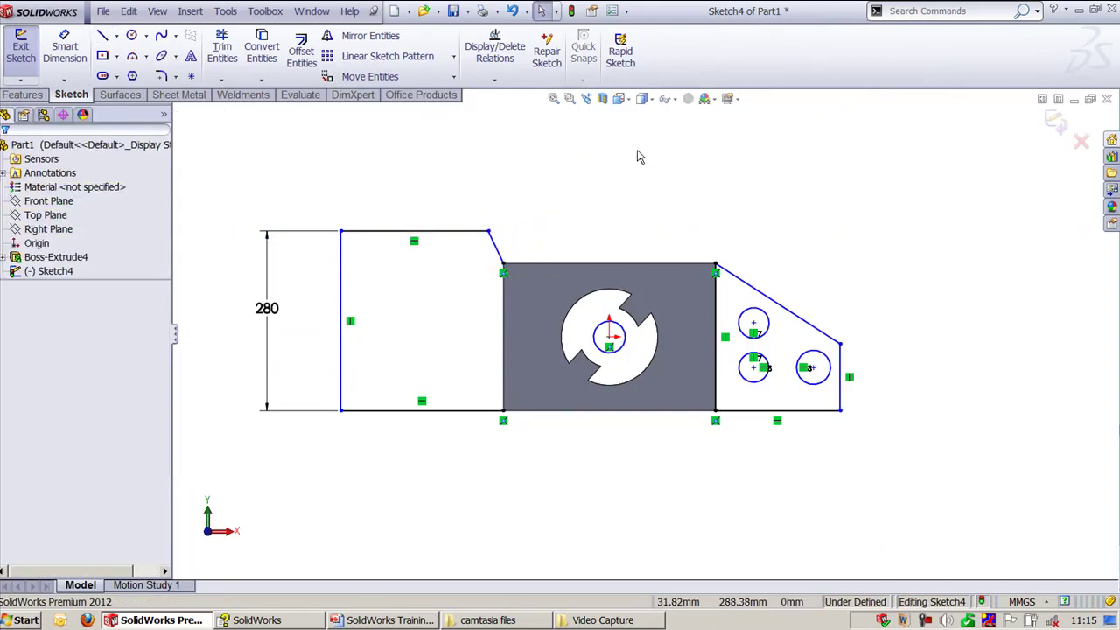
- Try to make the right-hand slanted line collinear with the left-hand profile's upper line, and undo the relation
click(761, 292)
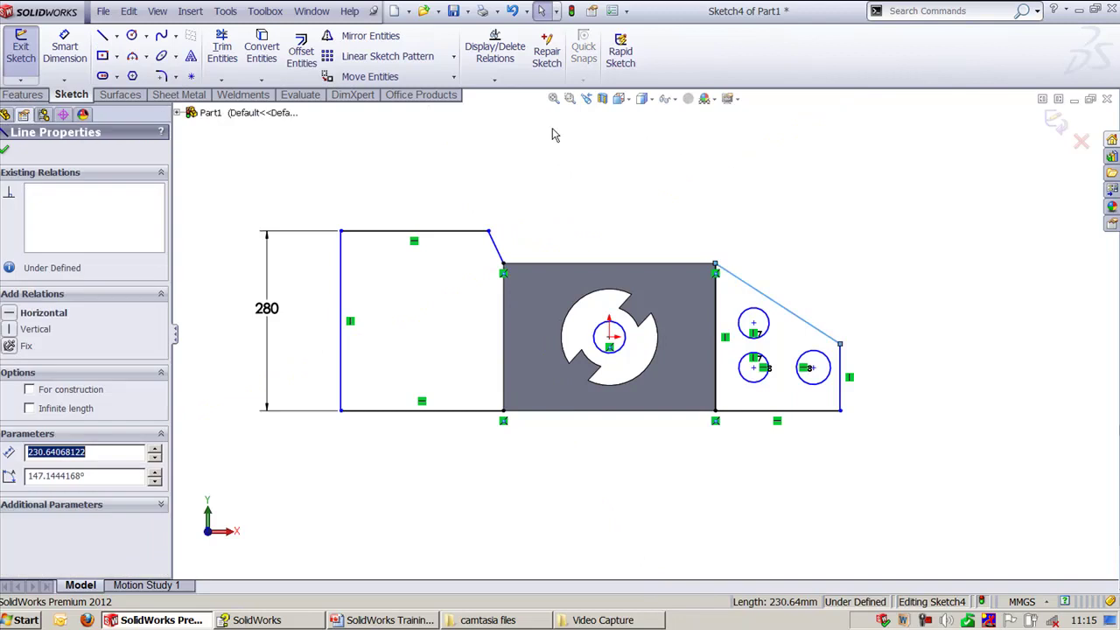
ctrl+click(425, 232)
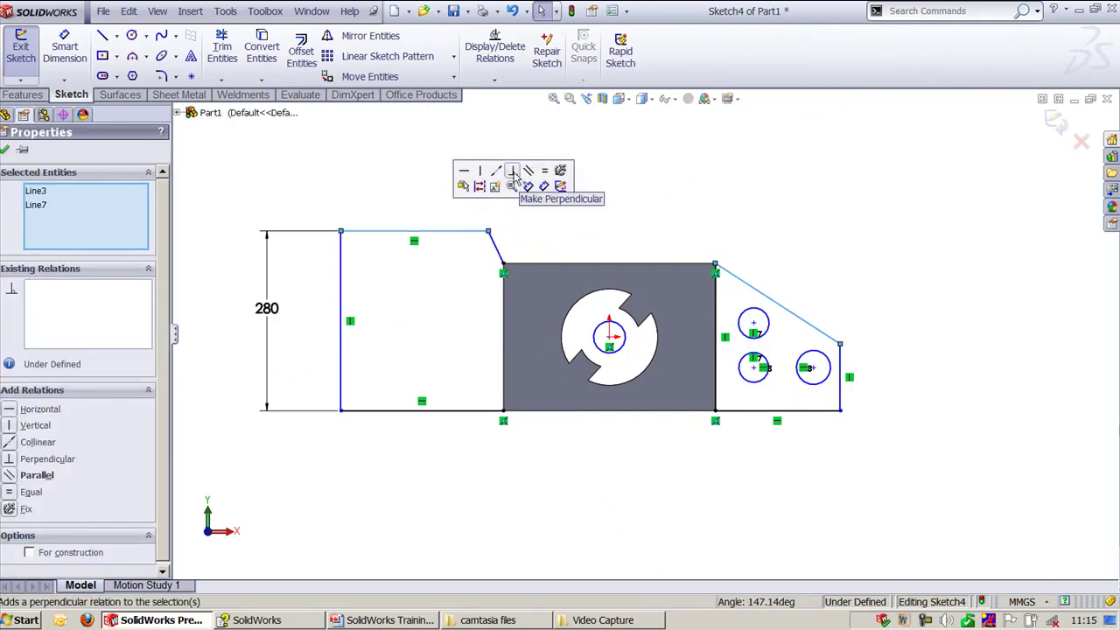
click(496, 172)
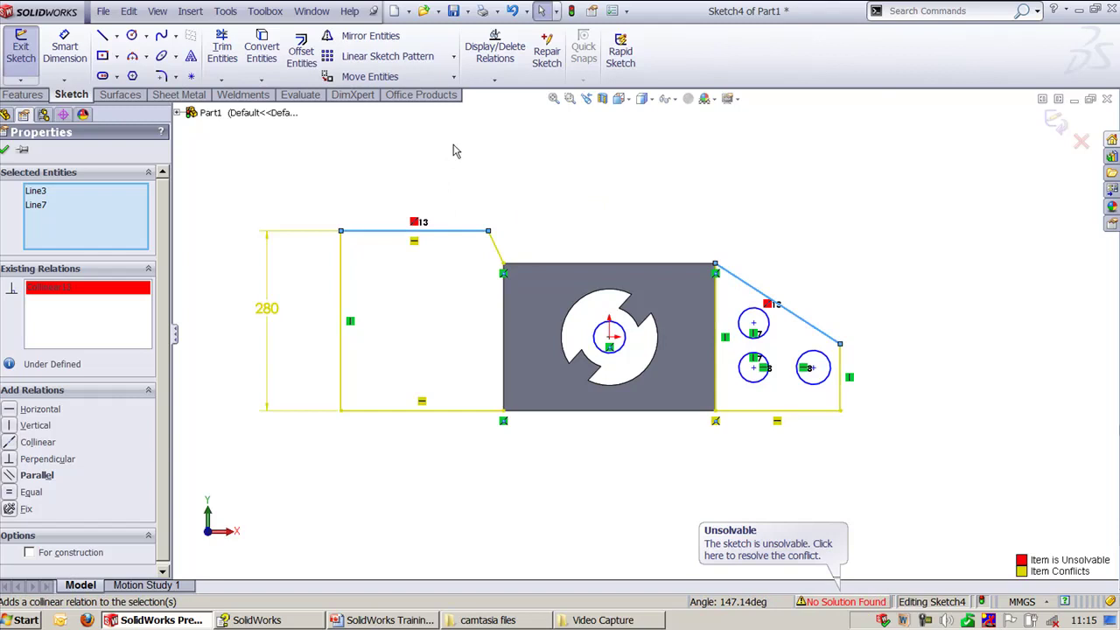
key(ctrl+z)
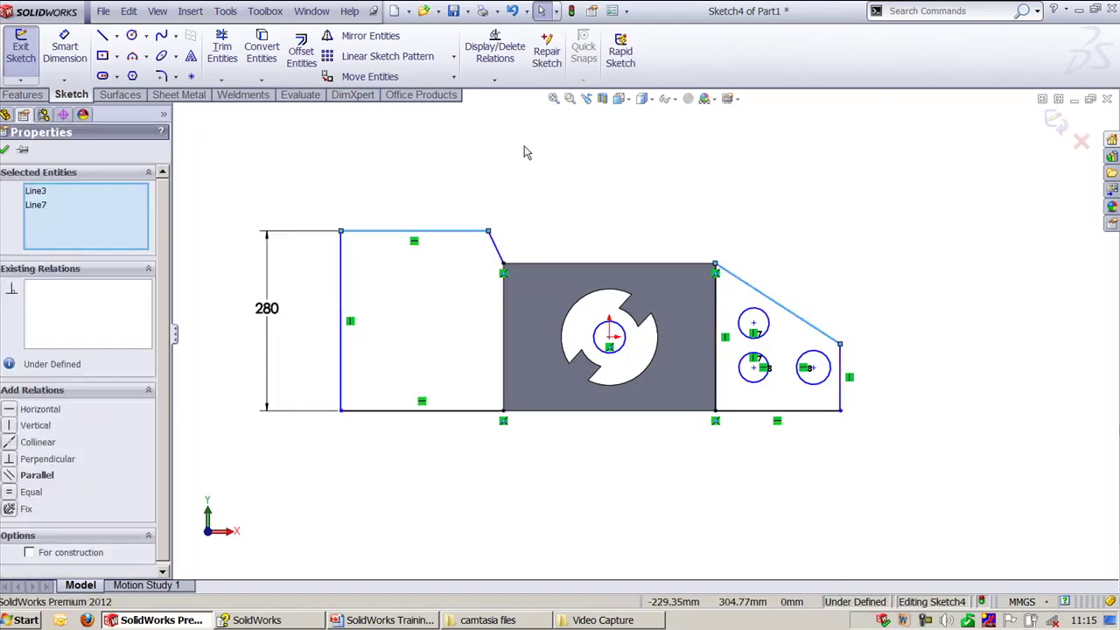
- Delete the right-hand profile's vertical line along the block edge and the coincident relation at the slanted line's upper end
click(717, 319)
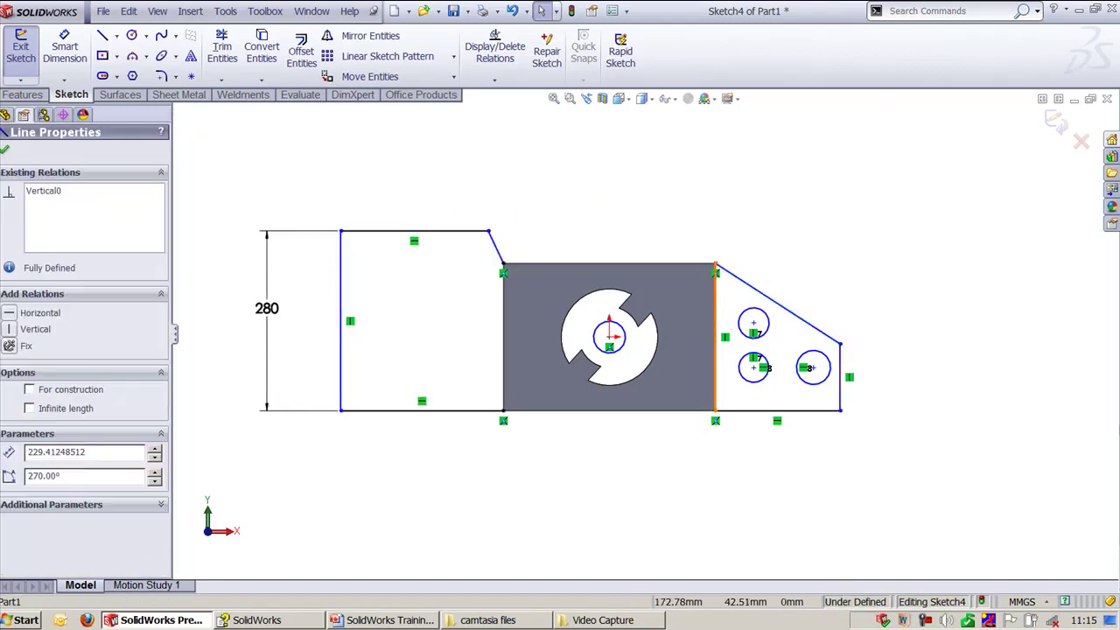
click(773, 193)
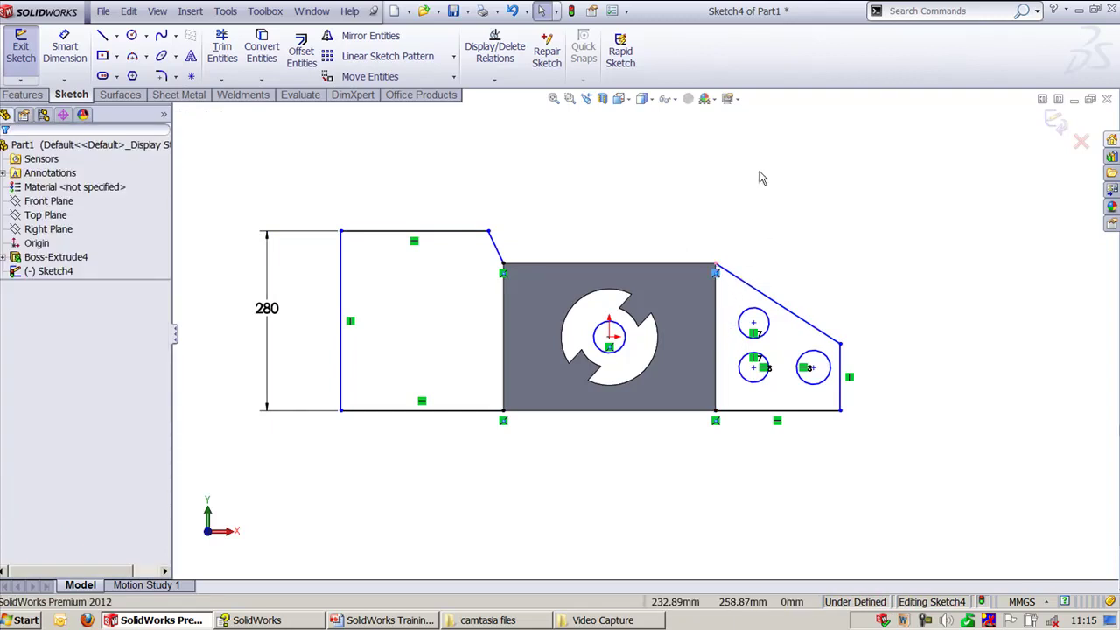
- Make the right-hand slanted line collinear with the left-hand profile's upper line
click(432, 232)
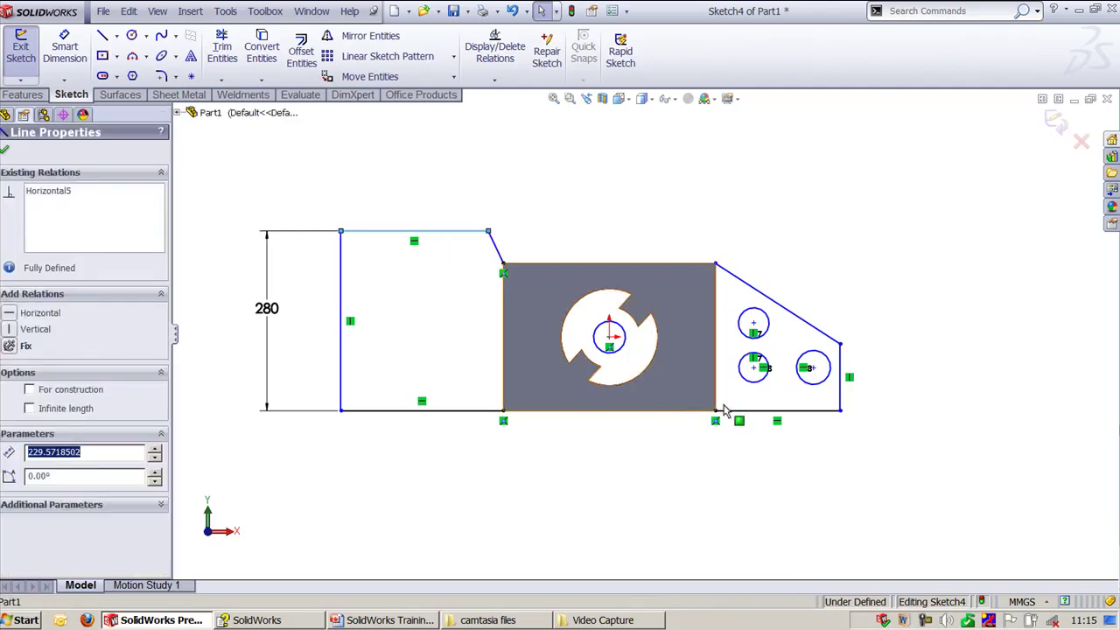
ctrl+click(774, 301)
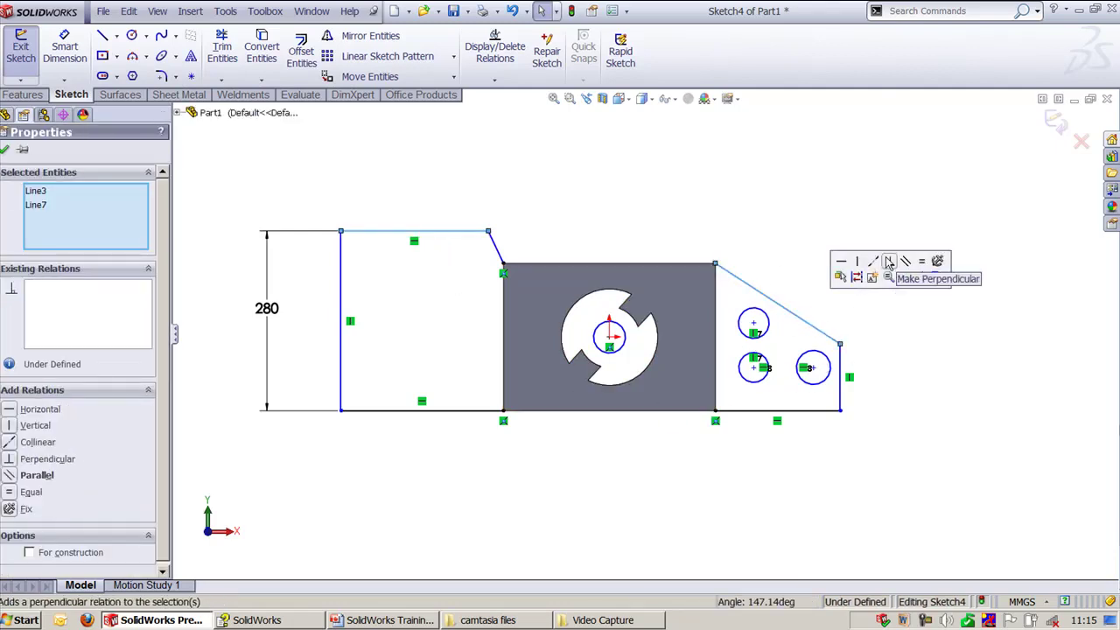
click(872, 261)
click(977, 252)
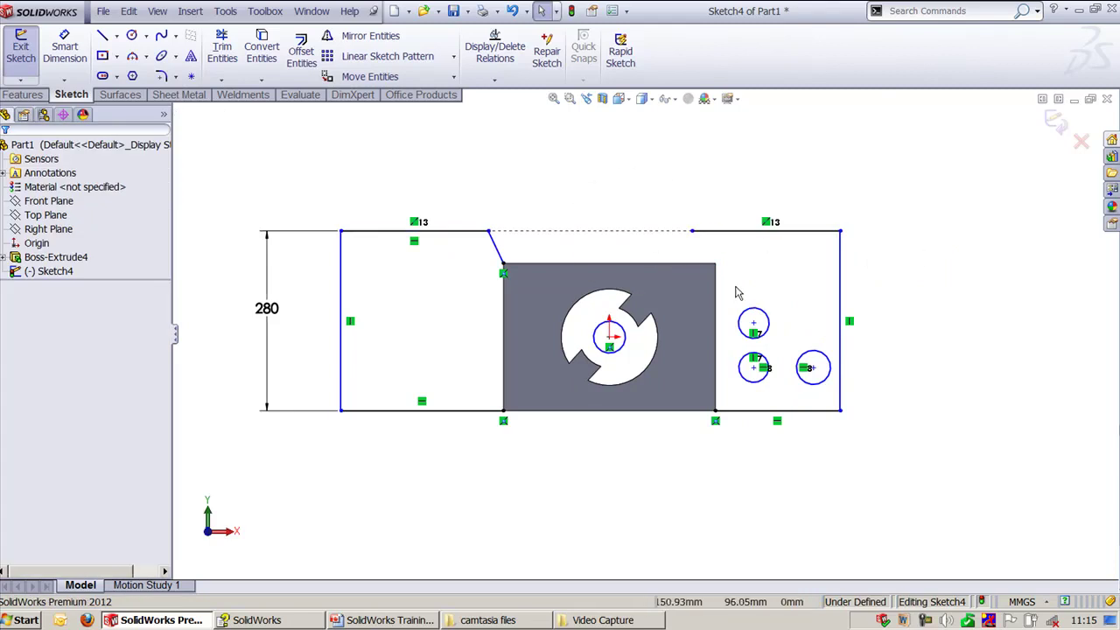
- Delete the small circle centred on the origin inside the block's cutout
scroll(645, 332, down, 2)
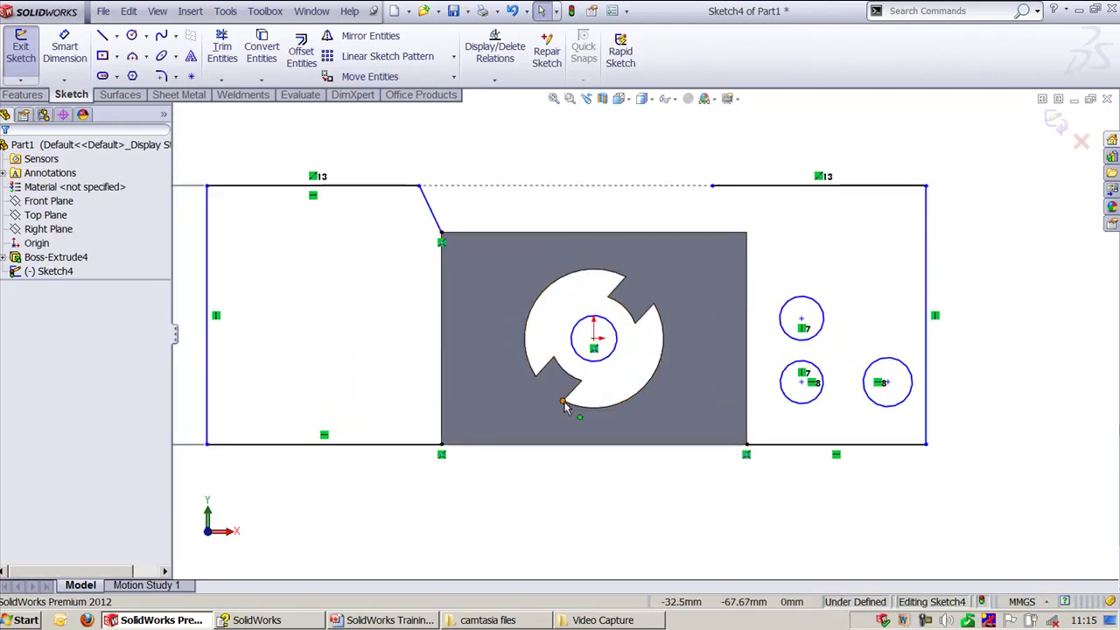
scroll(564, 404, down, 3)
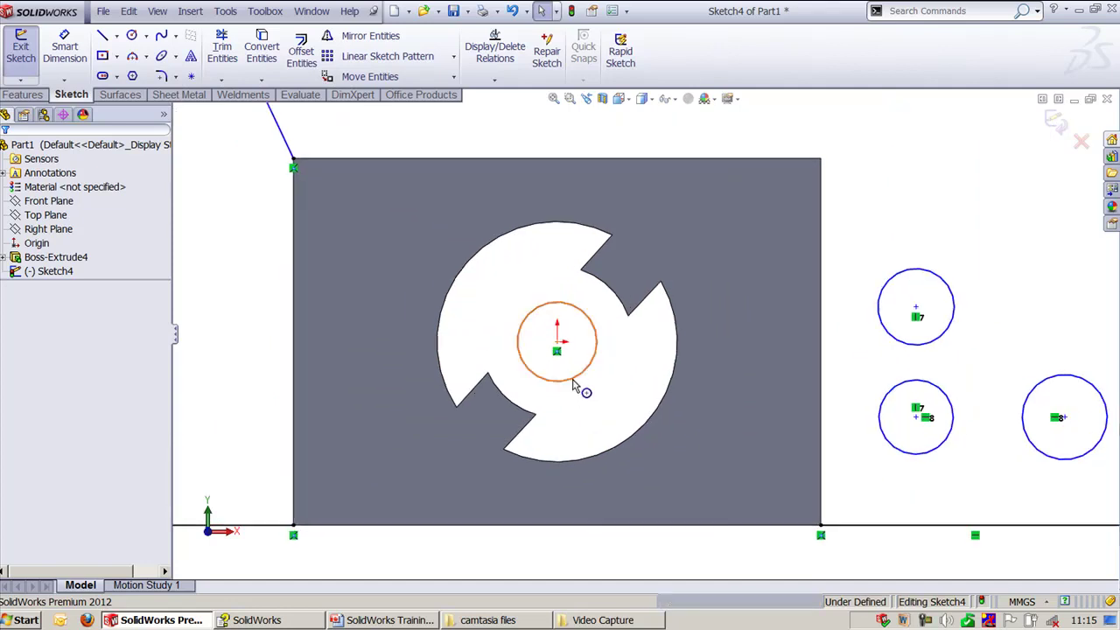
click(575, 382)
click(609, 411)
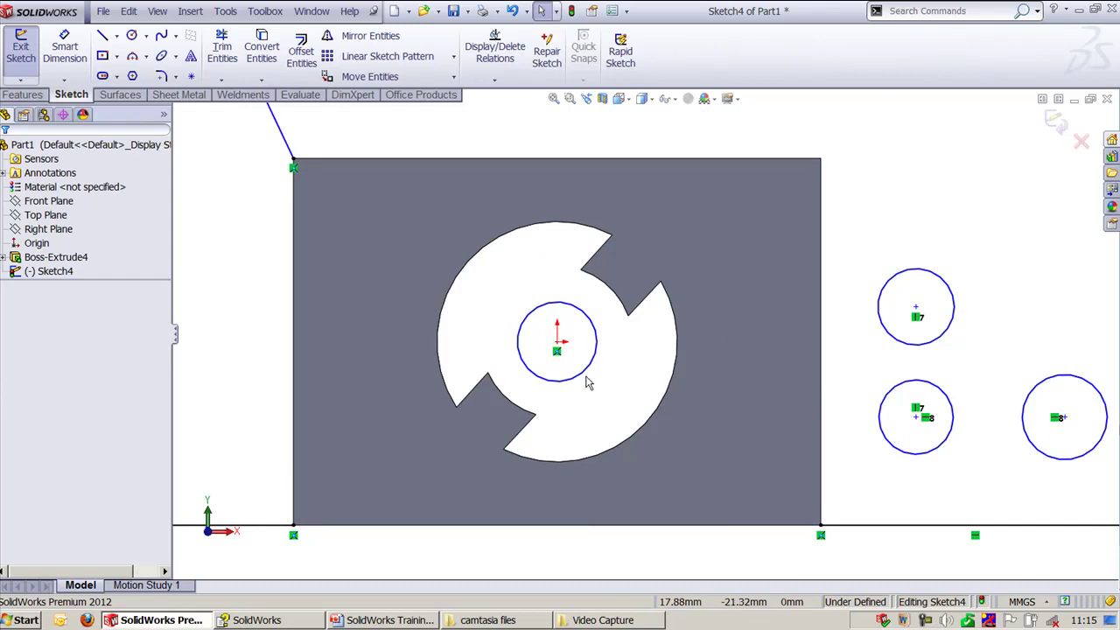
click(587, 372)
key(Delete)
- Sketch a circle of about 31 mm radius above and left of the origin, overlapping the edge of the block's cutout
key(c)
click(507, 280)
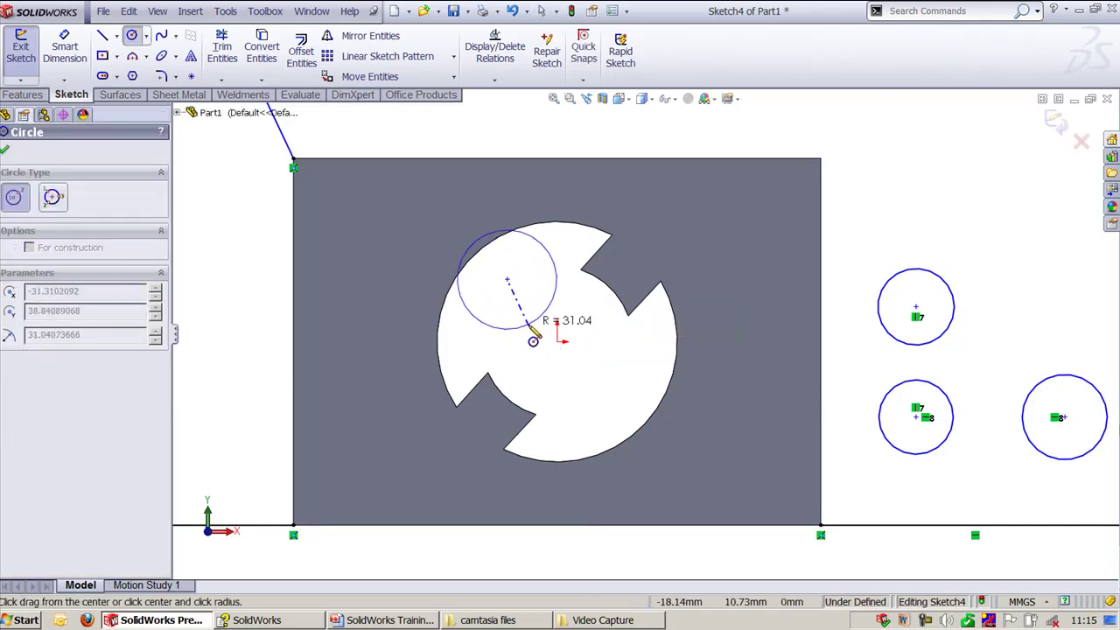
click(533, 340)
key(Escape)
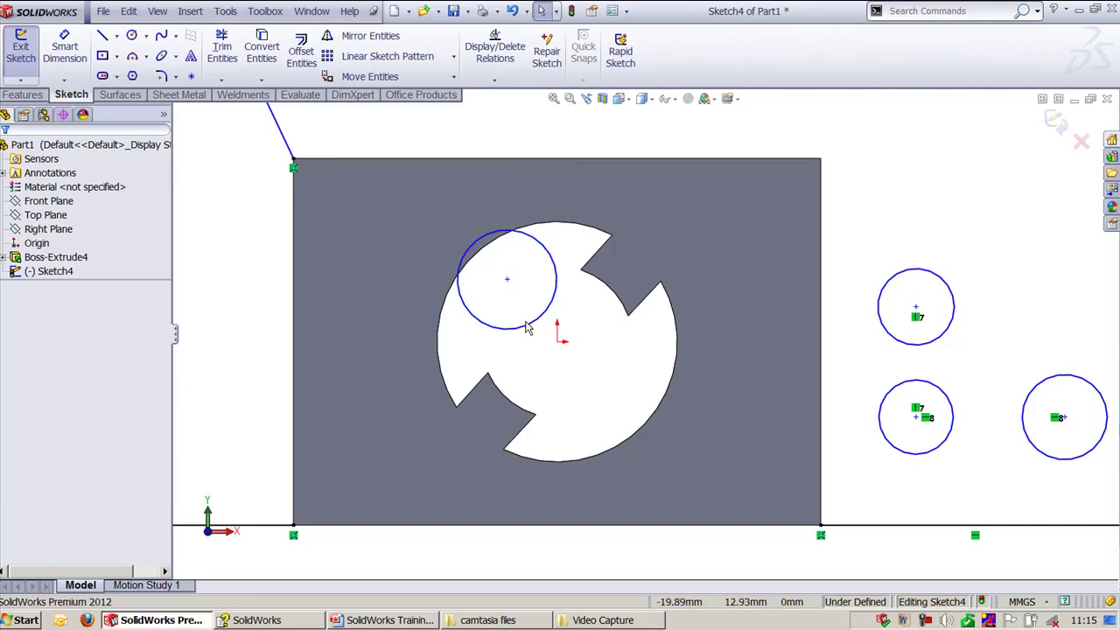
click(530, 331)
click(622, 310)
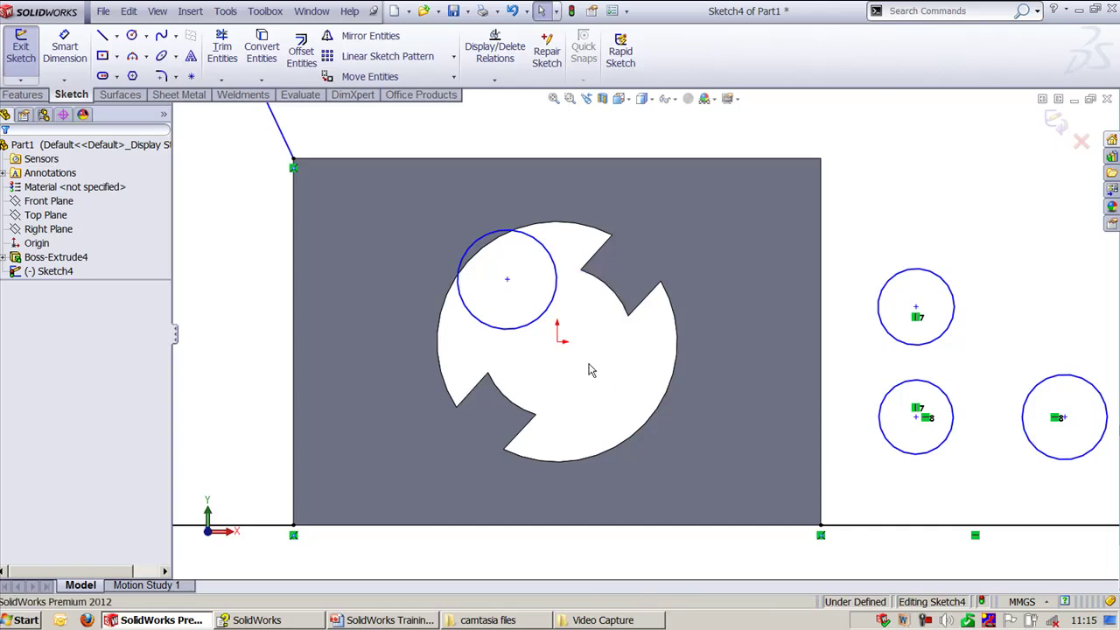
- Add a coradial relation between the new circle and the inner arc edge of the block's cutout
click(537, 324)
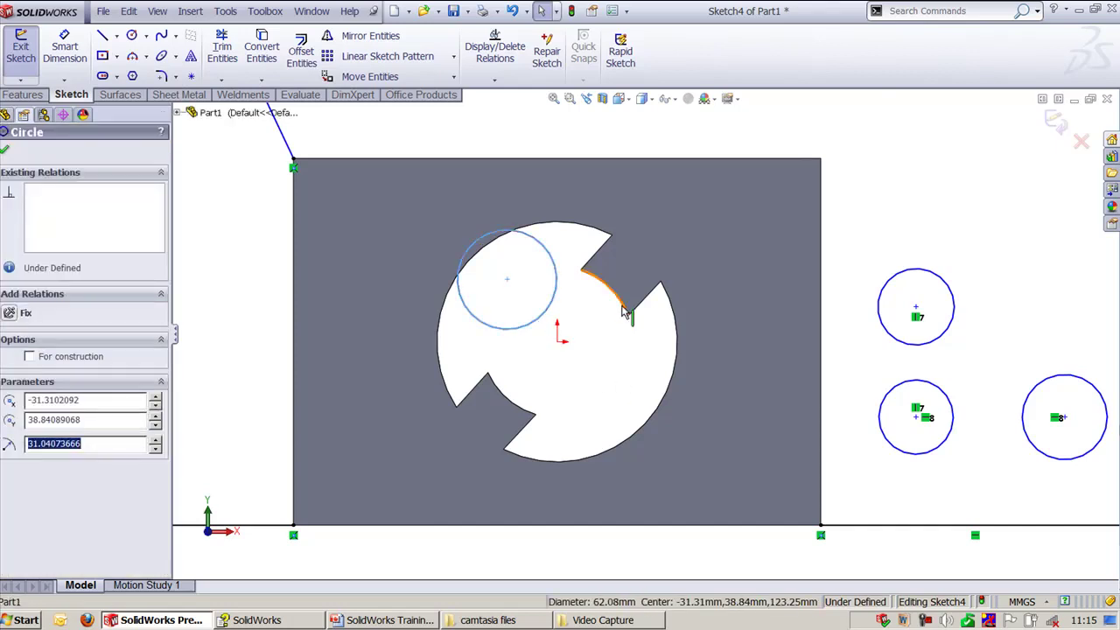
ctrl+click(624, 312)
click(660, 246)
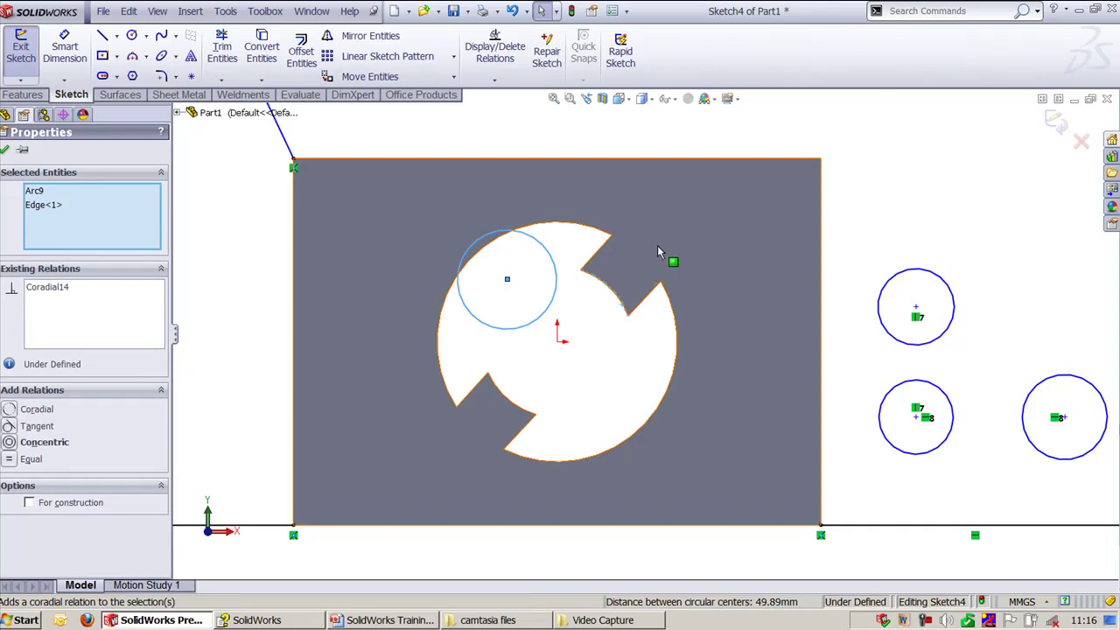
click(647, 376)
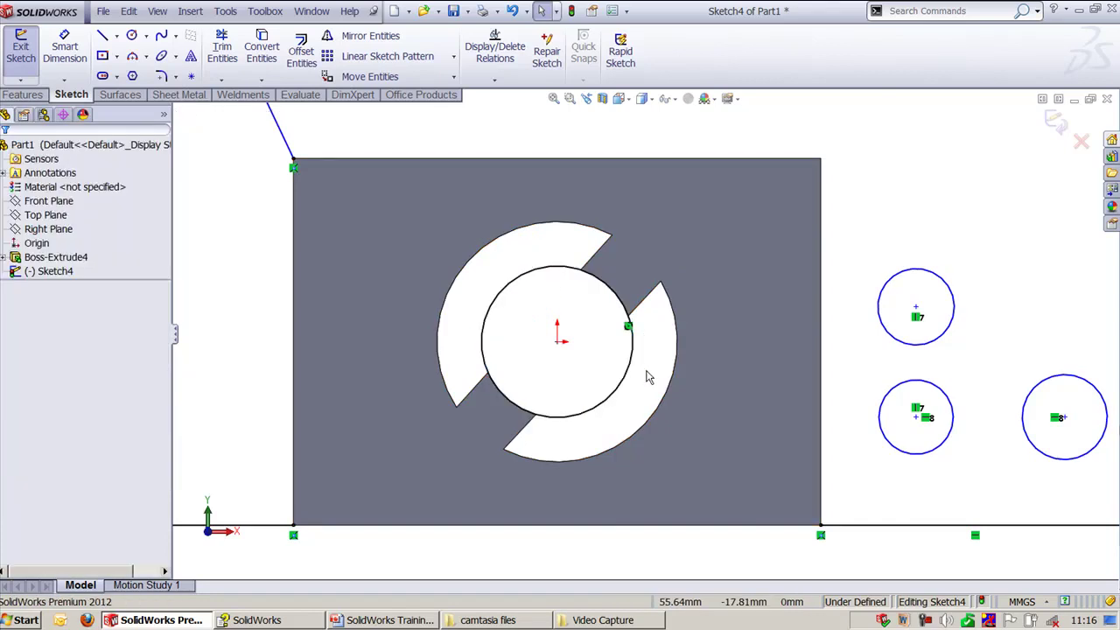
- Make the left-hand profile's short slanted line perpendicular to its upper line
scroll(647, 377, up, 3)
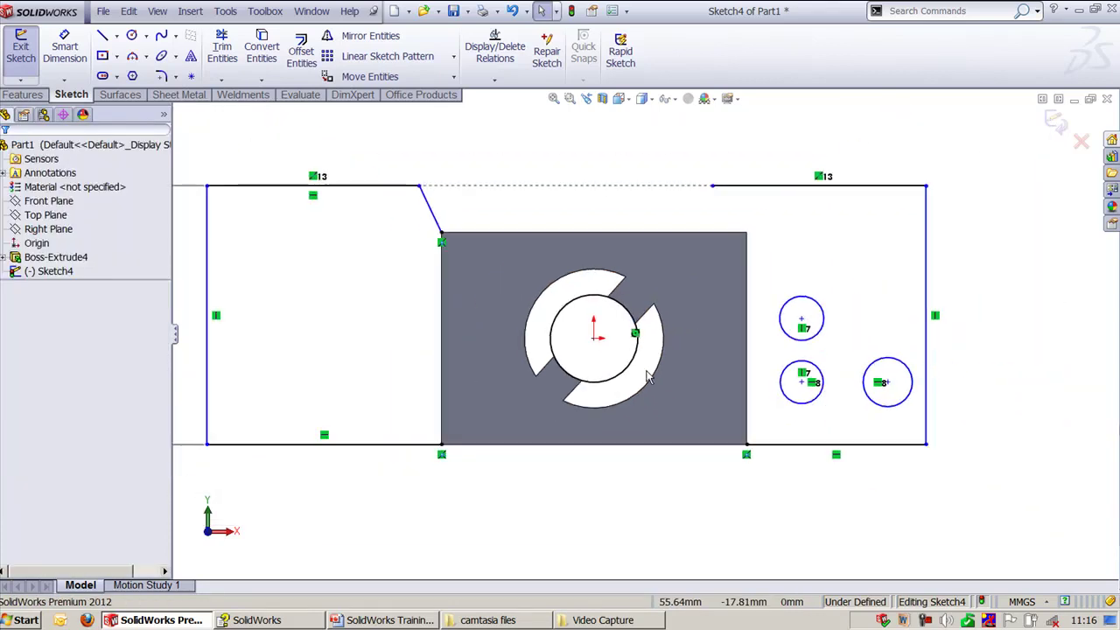
scroll(691, 350, up, 1)
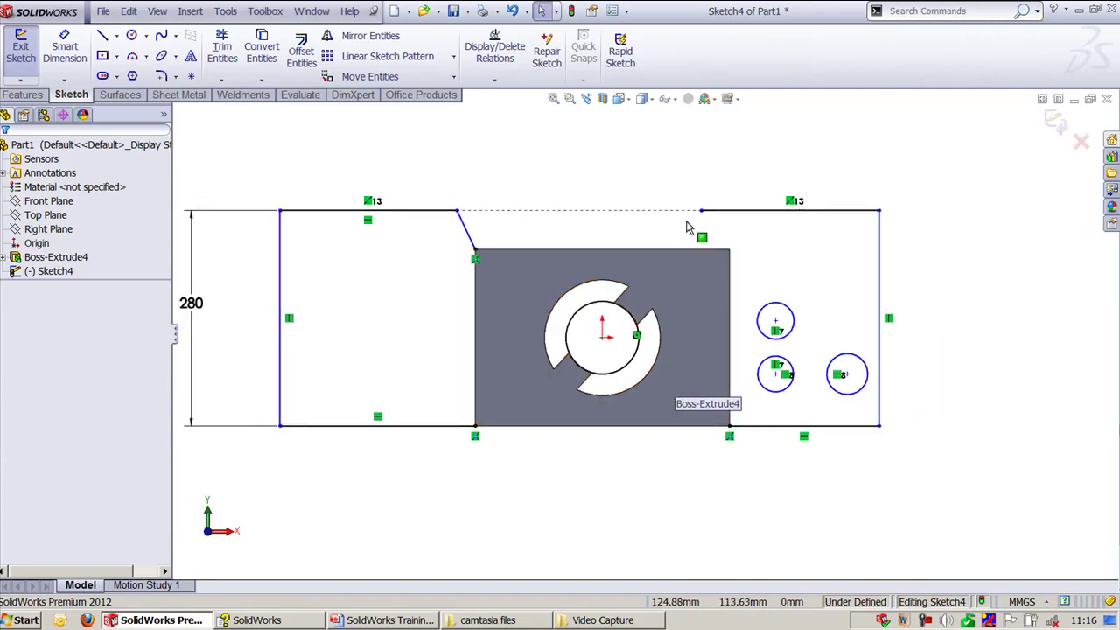
scroll(438, 159, down, 2)
scroll(640, 227, down, 2)
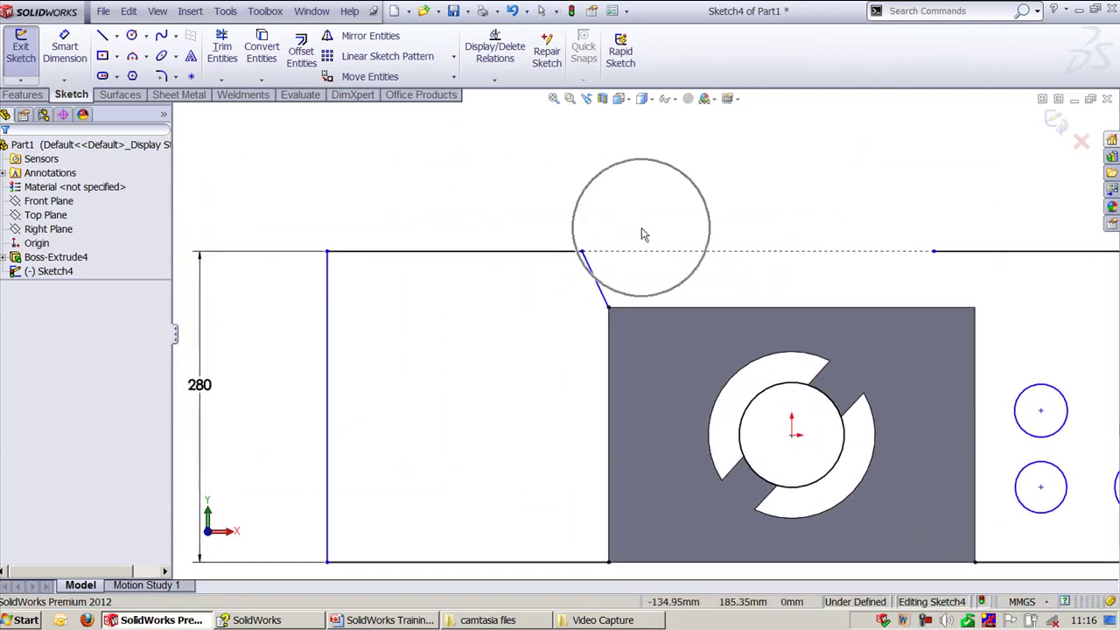
click(600, 289)
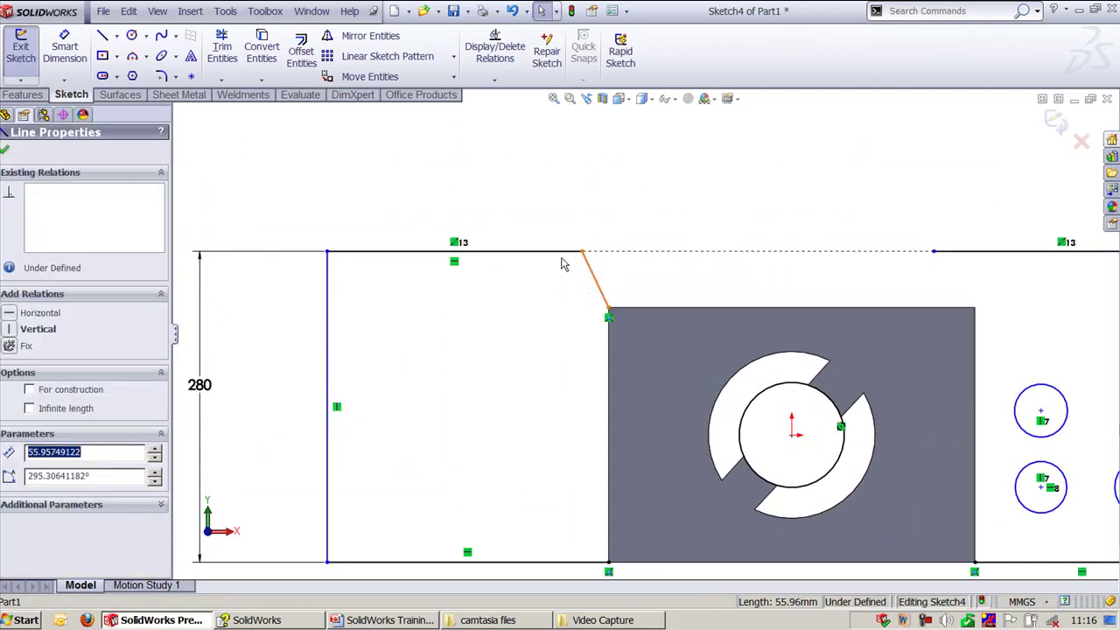
ctrl+click(563, 257)
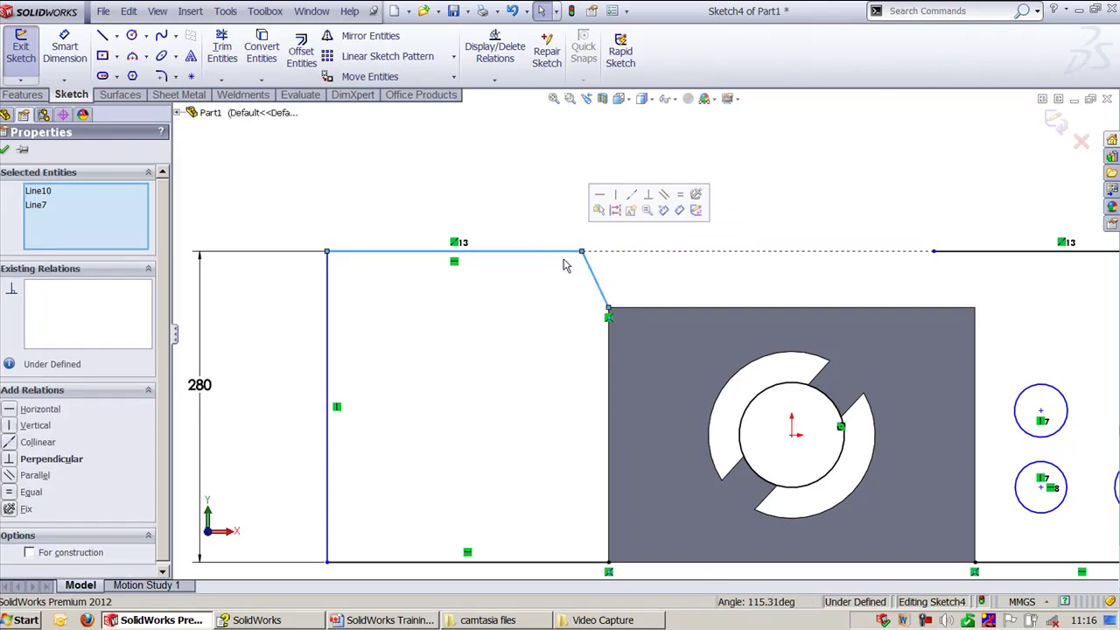
click(648, 196)
click(695, 185)
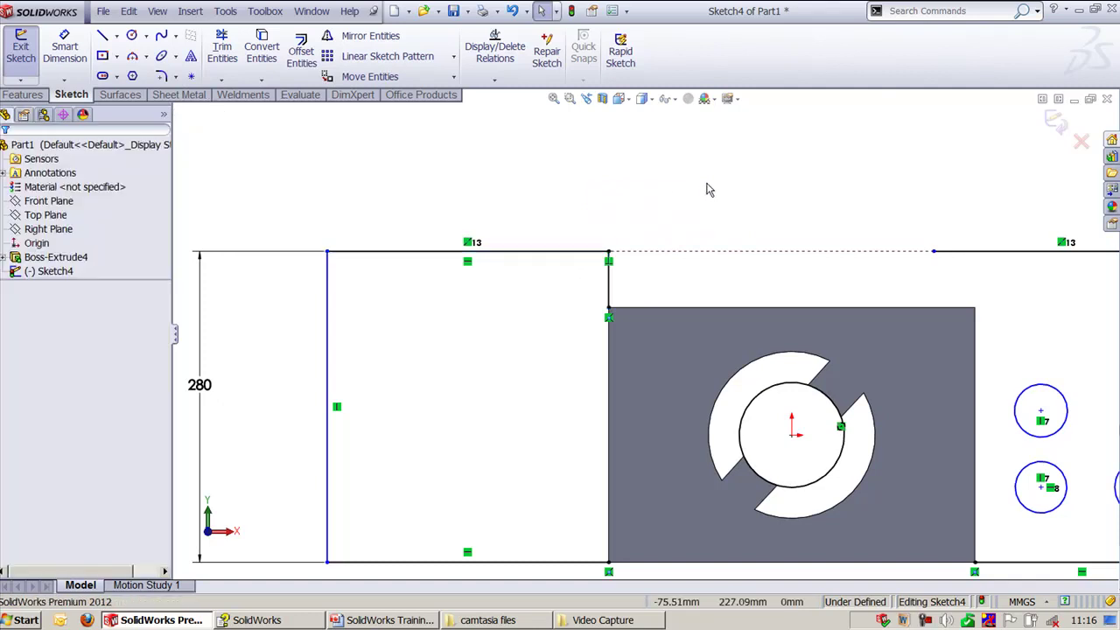
- Sketch three connected lines from the right-hand upper line's free end: about 77 mm slanted down, along the block's top edge, and about 55 mm slanted up
key(f)
ctrl+middle_drag(747, 206, 626, 208)
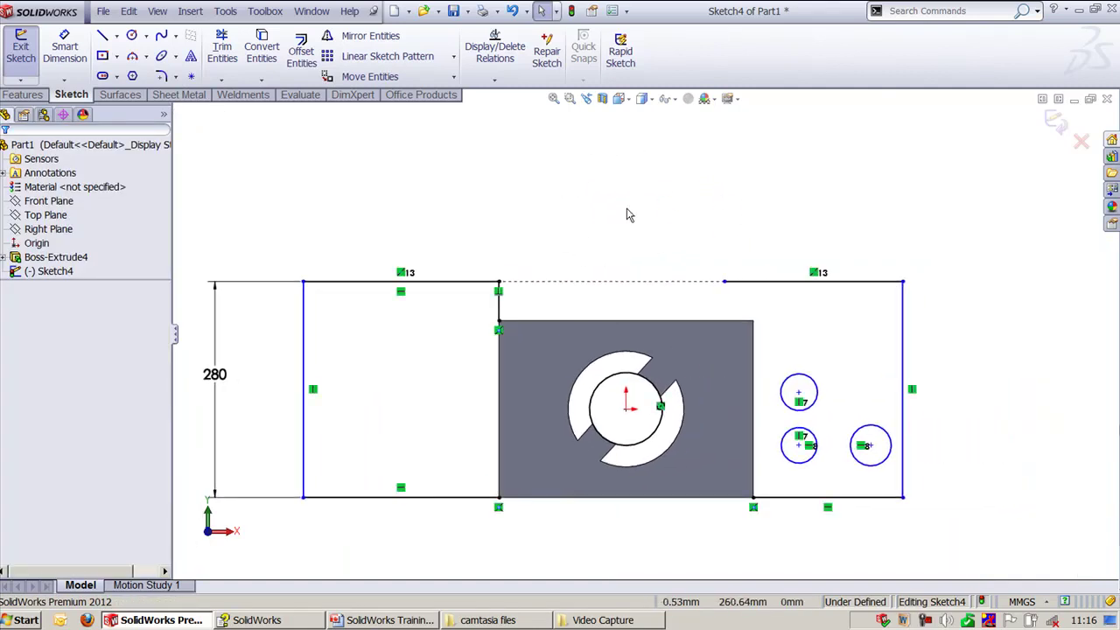
key(l)
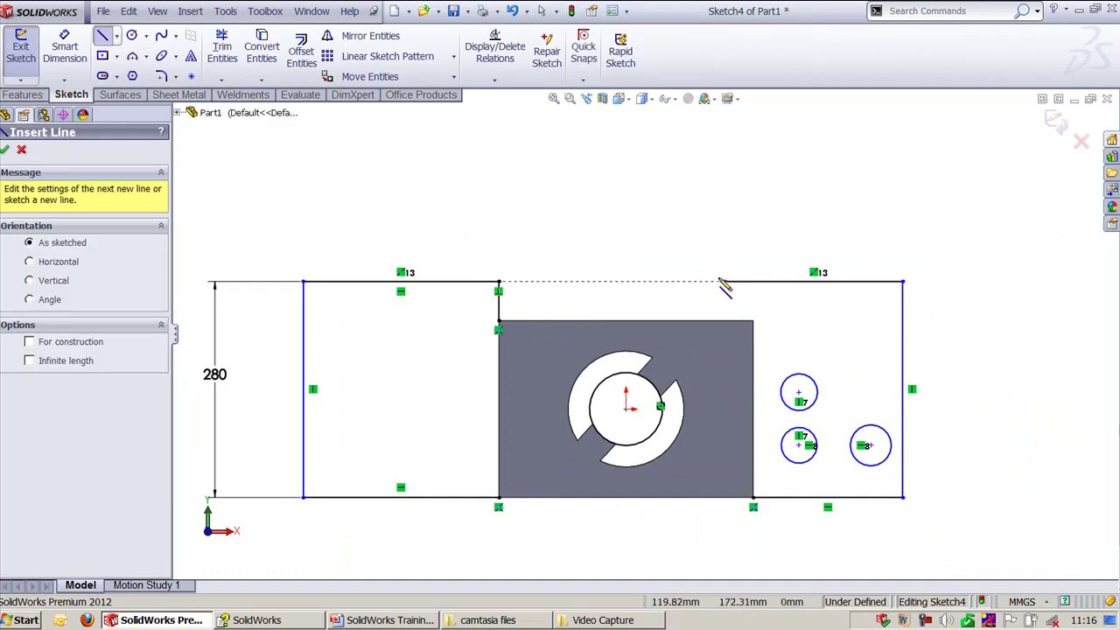
click(724, 282)
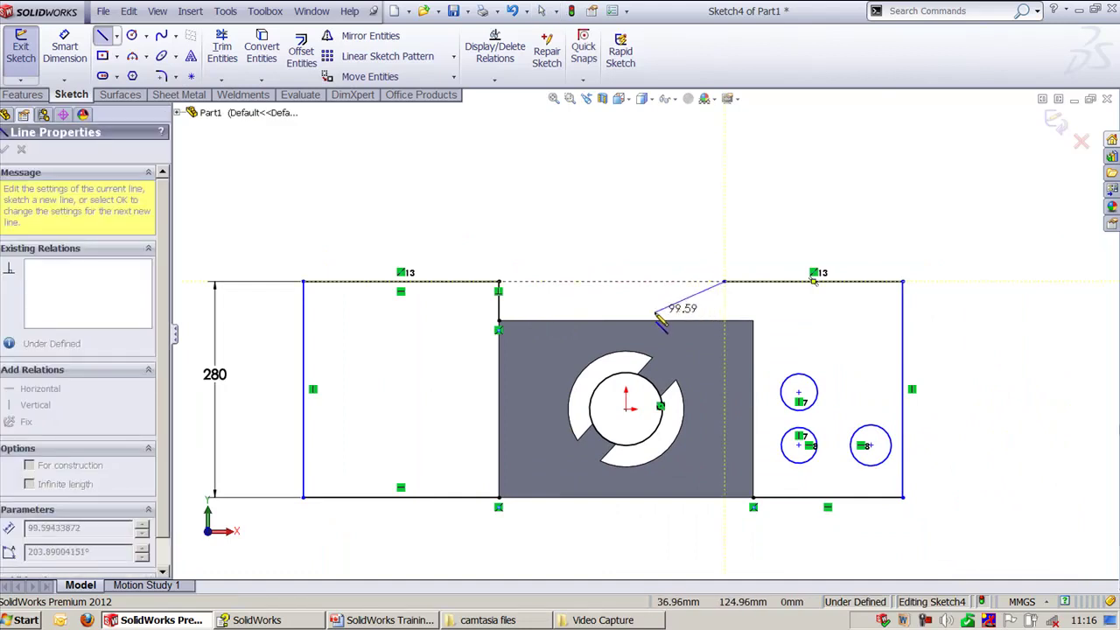
click(680, 320)
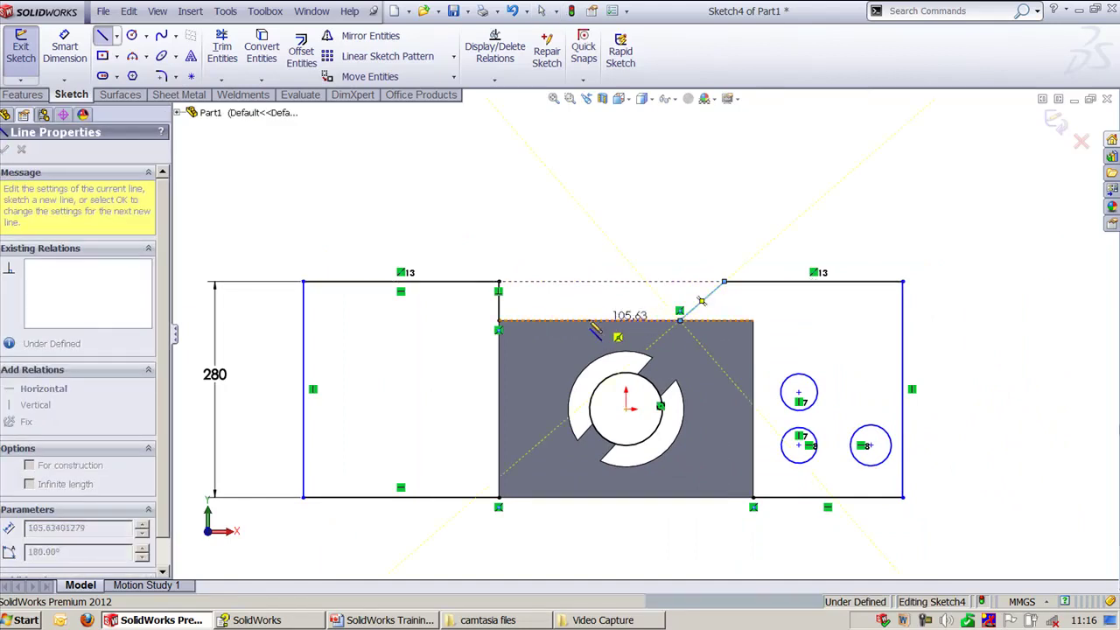
click(562, 320)
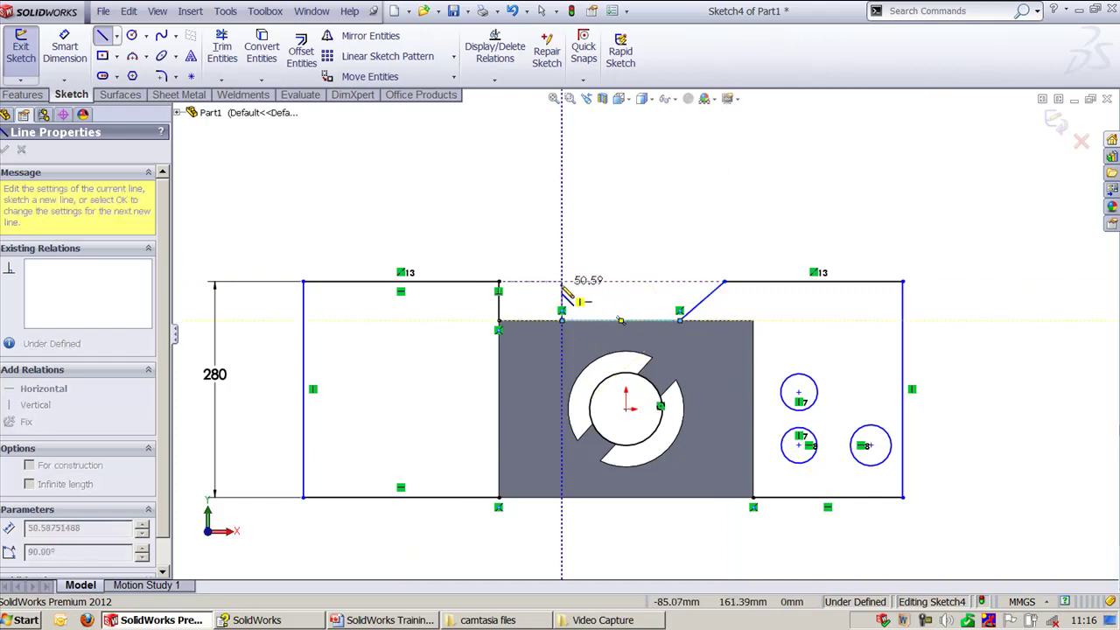
double_click(578, 281)
key(Escape)
scroll(650, 206, down, 2)
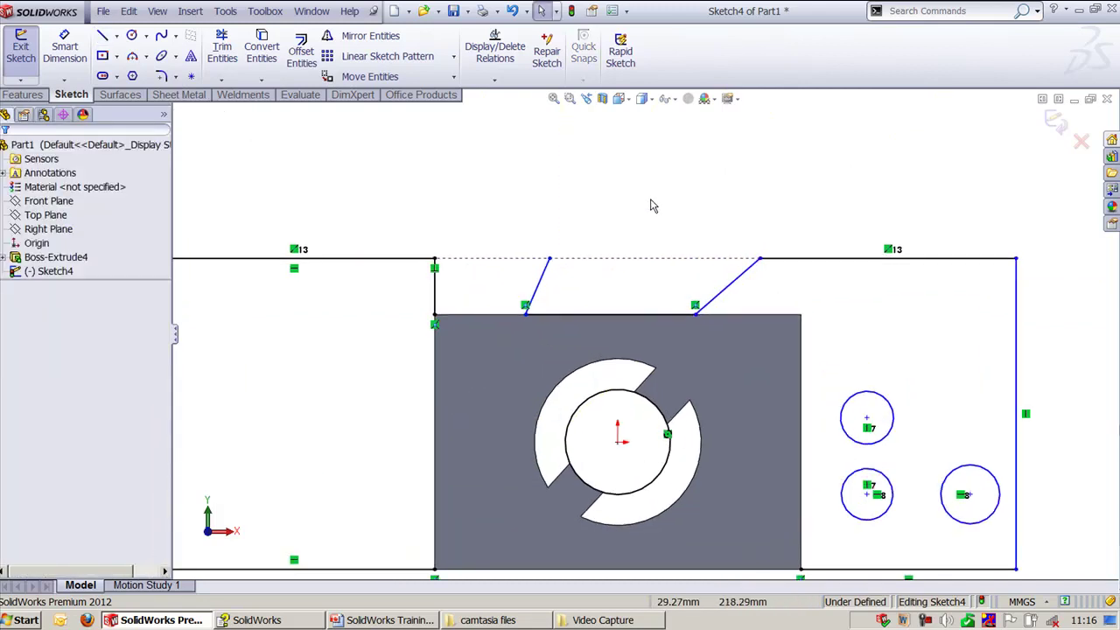
click(543, 281)
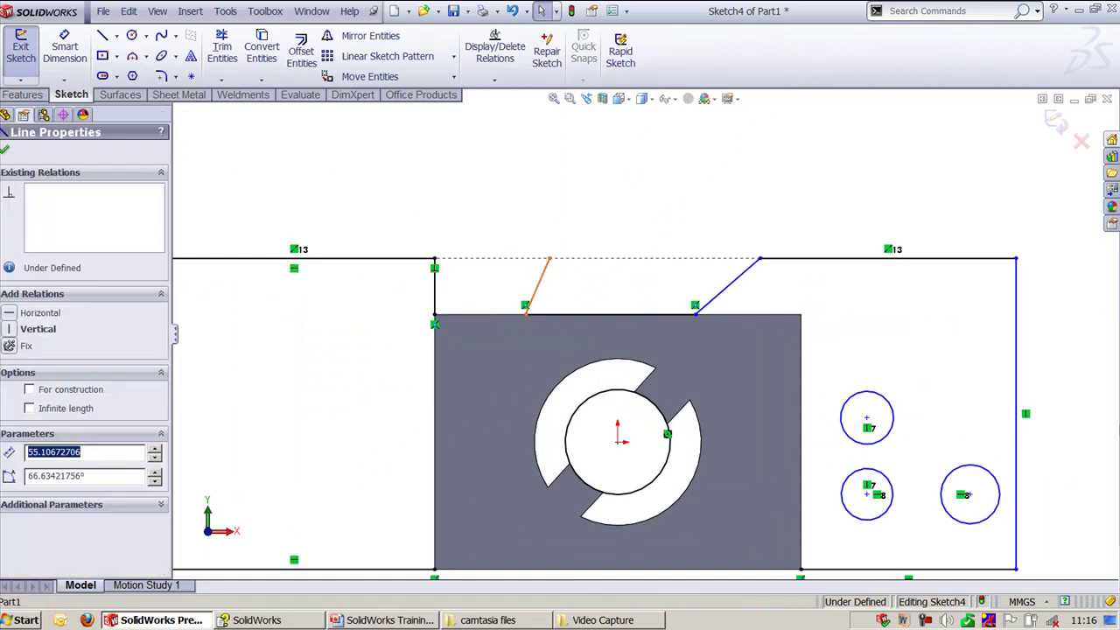
ctrl+click(726, 295)
click(643, 186)
- Dimension the angle between the right-hand upper line and the slanted line at its free end as 140°
key(d)
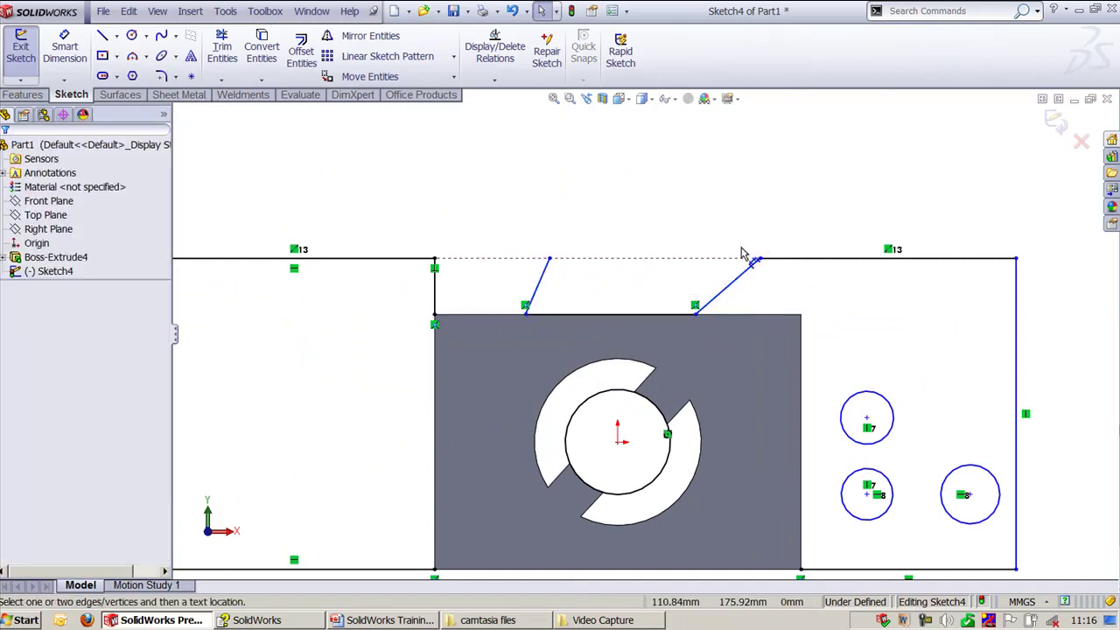
click(782, 259)
click(733, 278)
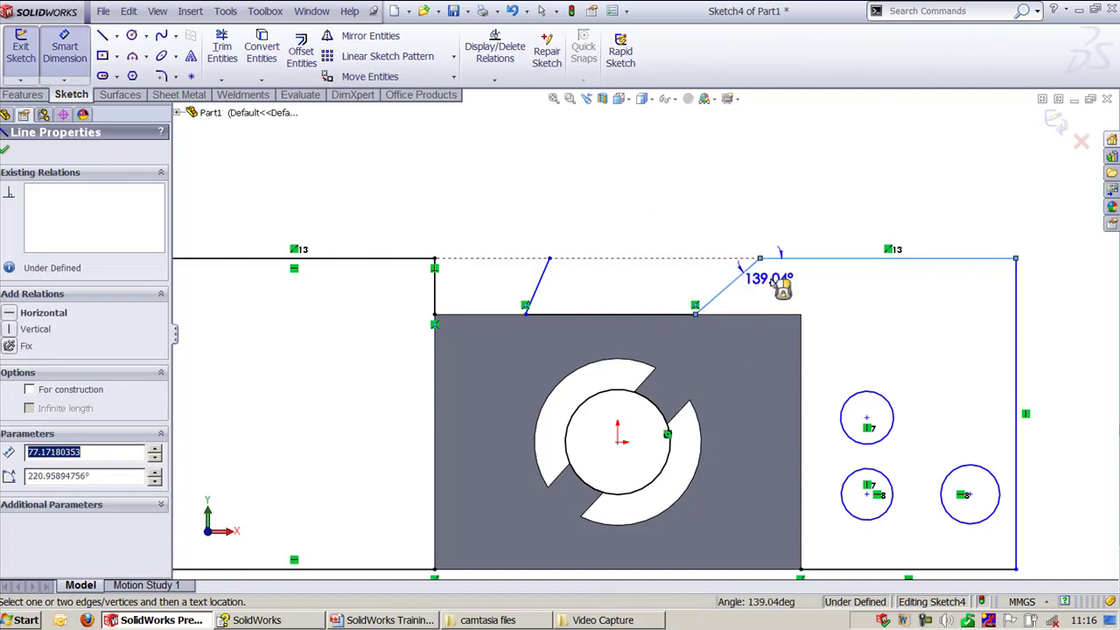
click(786, 298)
text(140)
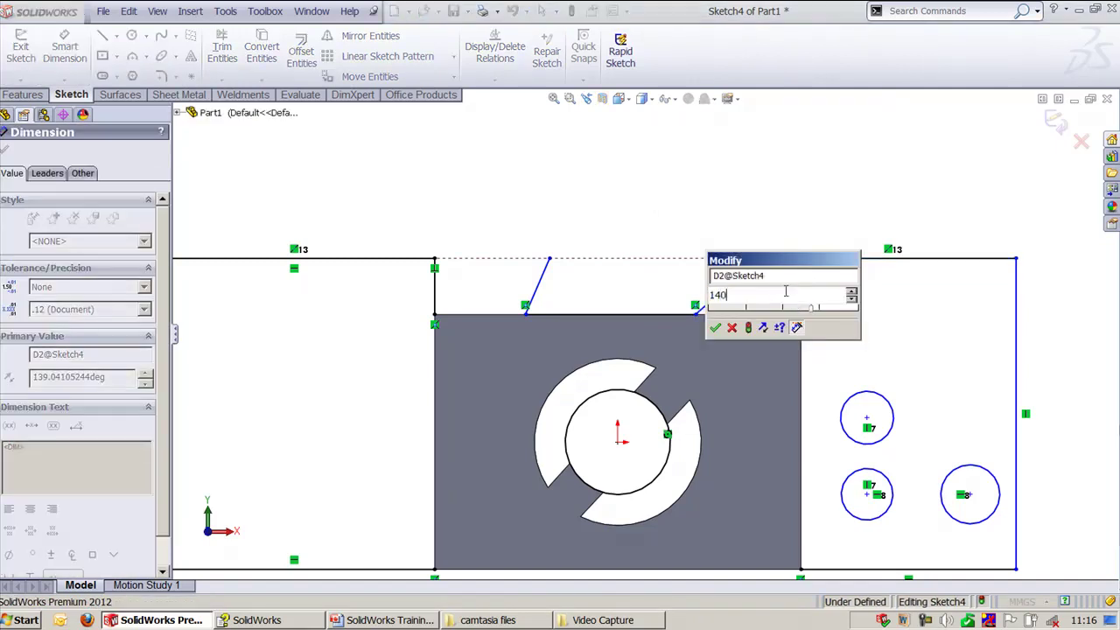
key(Return)
key(Escape)
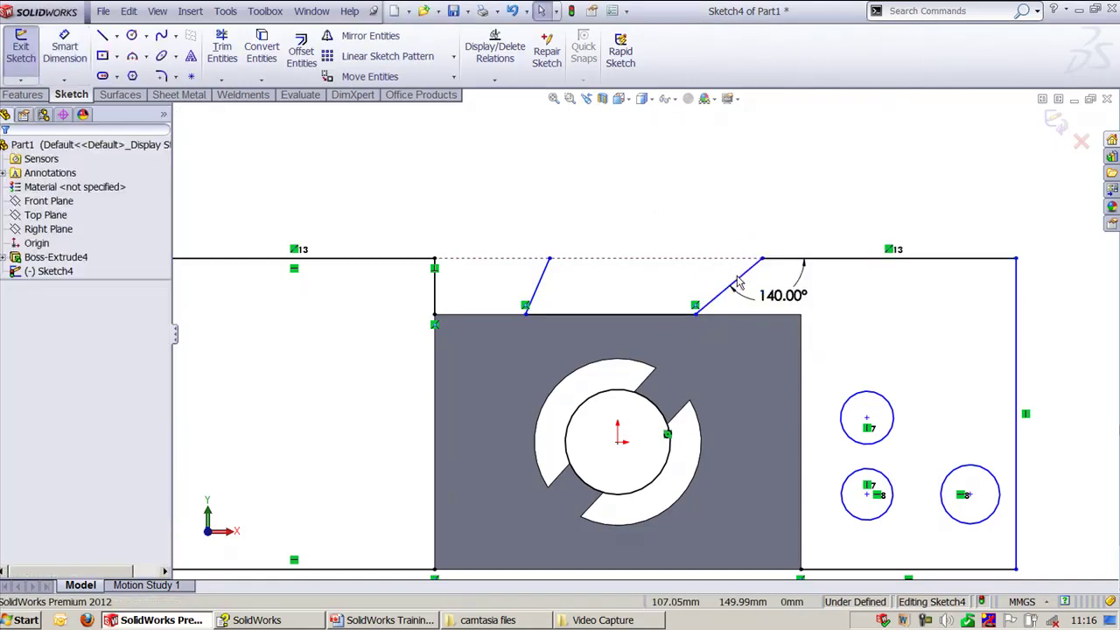
- Make the two slanted lines above the block's top edge parallel to each other
click(737, 280)
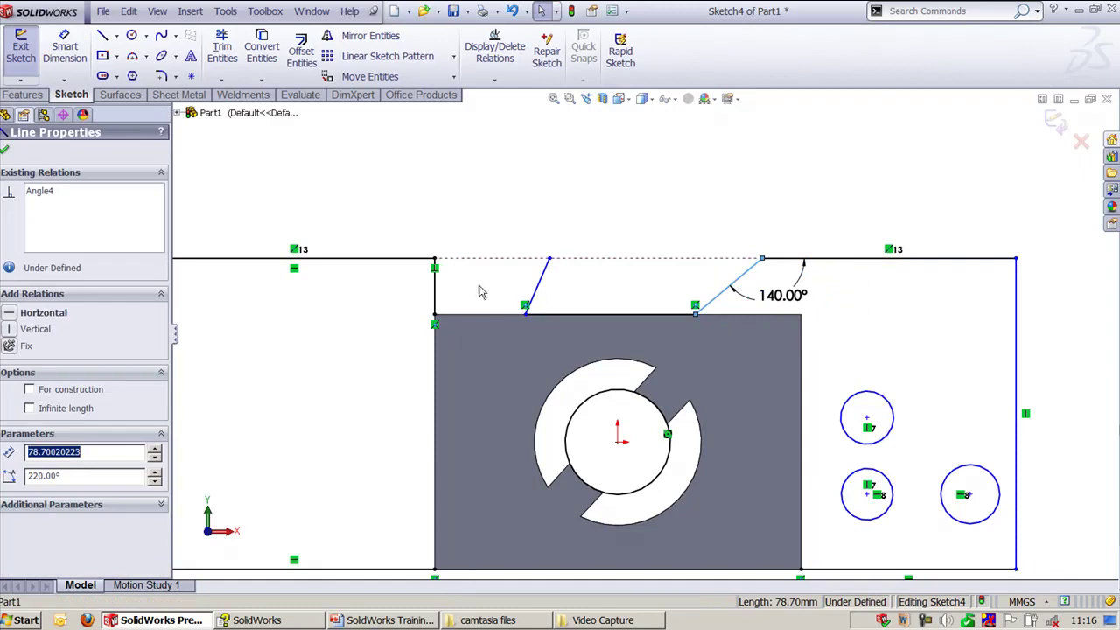
ctrl+click(539, 289)
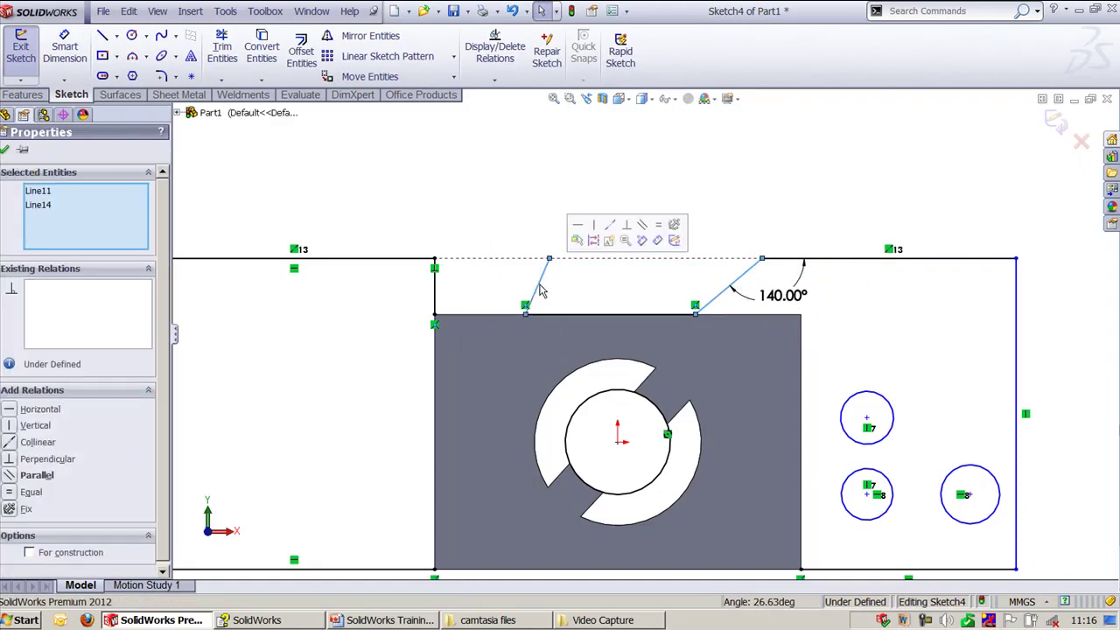
click(641, 225)
click(627, 192)
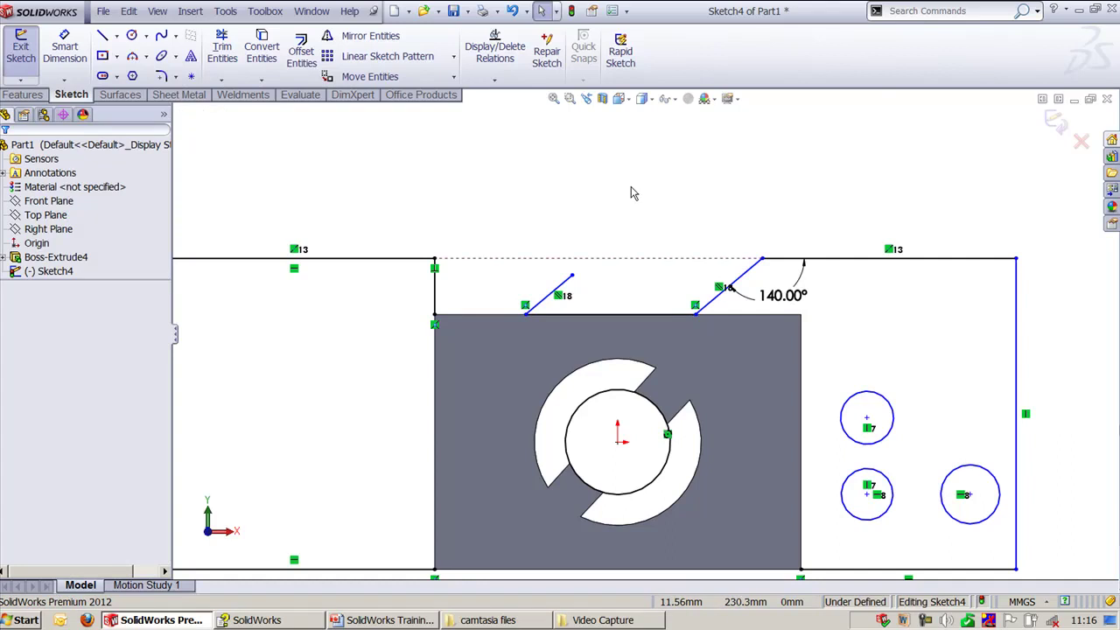
- Try to merge the free end of the left slanted line with the upper end of the right slanted line
click(571, 275)
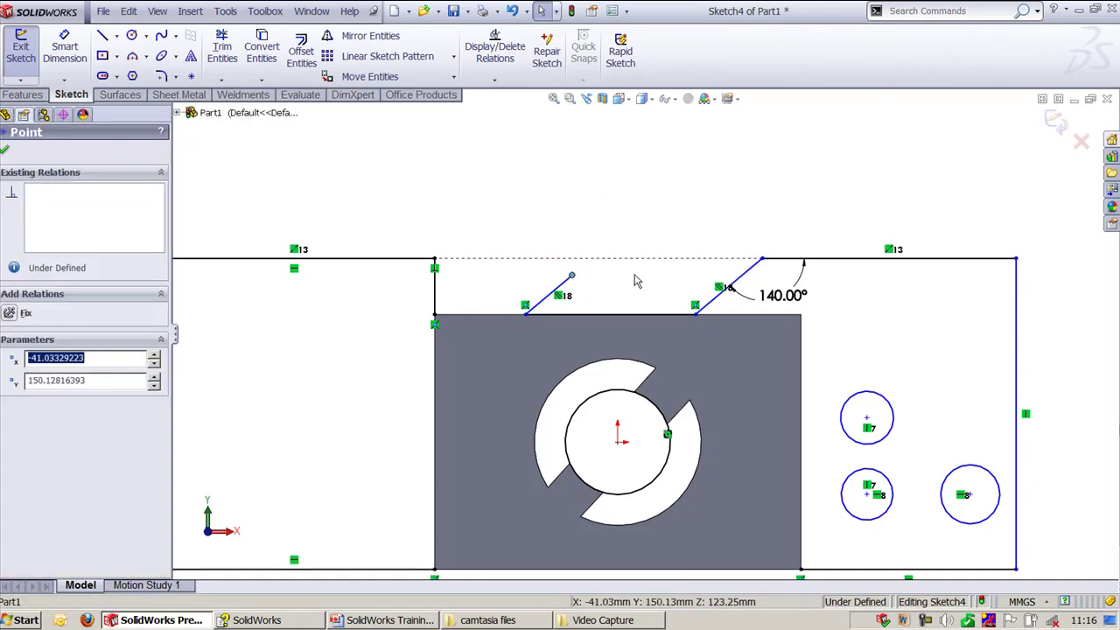
ctrl+click(762, 258)
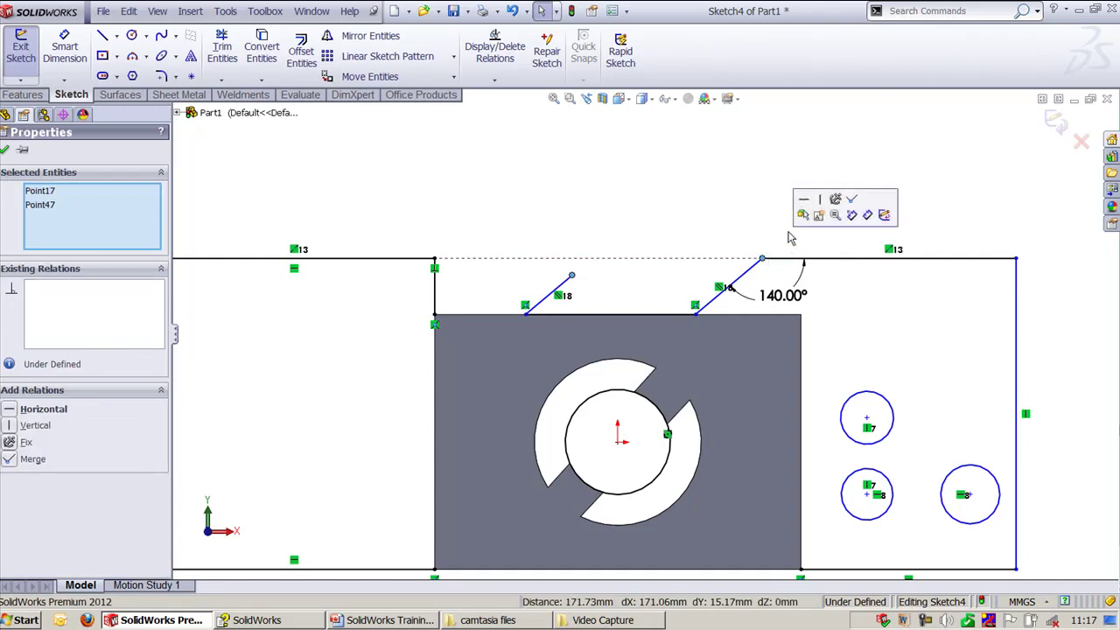
click(853, 203)
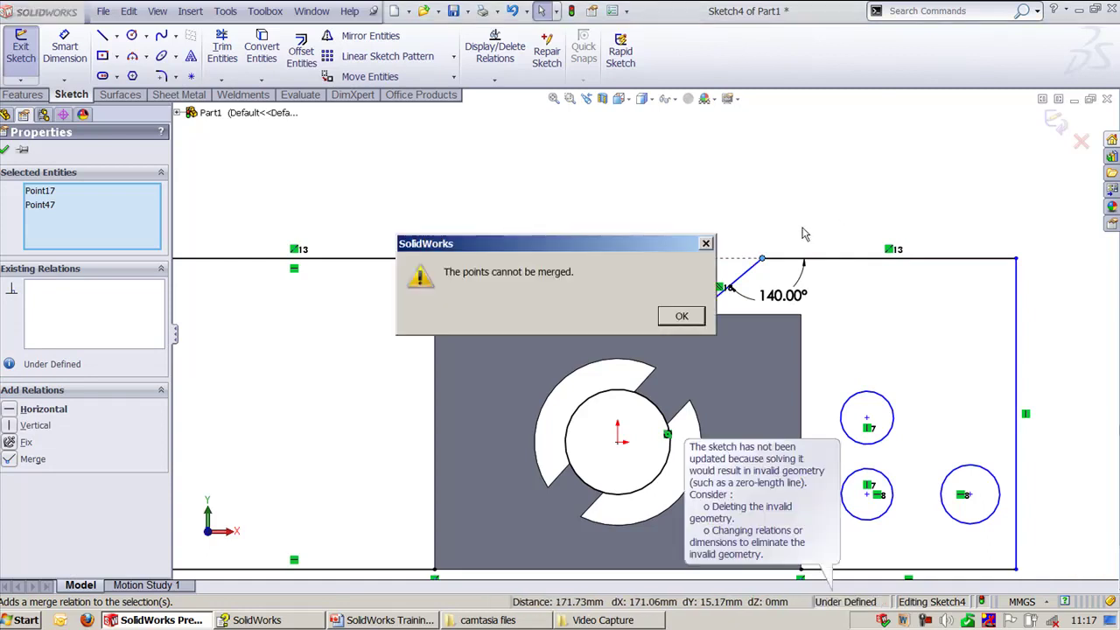
click(681, 316)
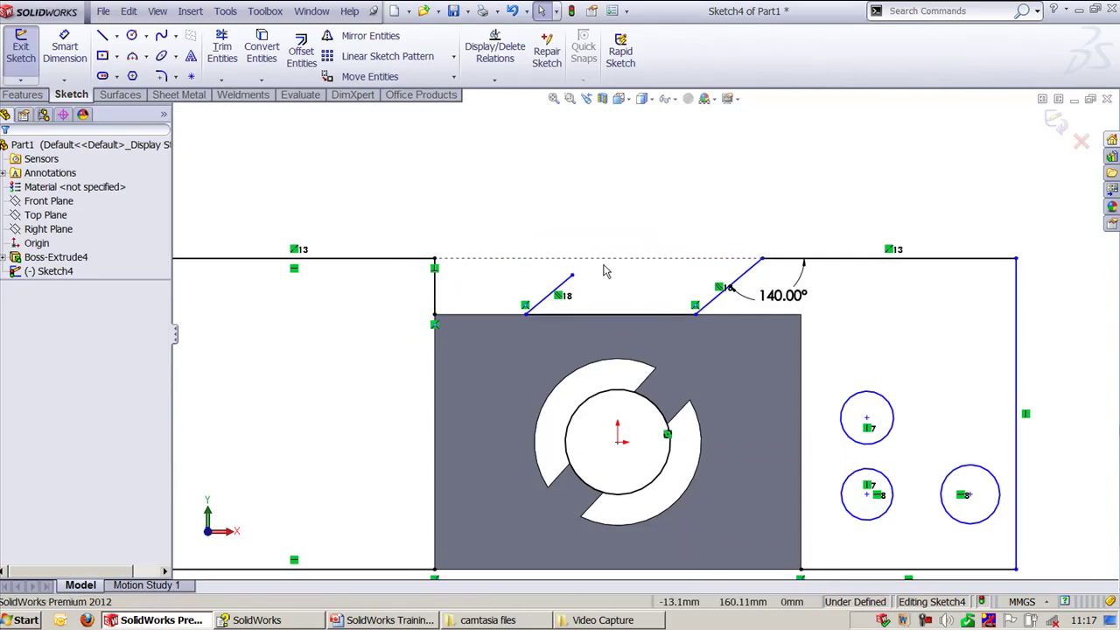
- Add a horizontal relation between the left slanted line's free end and the right slanted line's upper end
click(571, 275)
ctrl+click(762, 260)
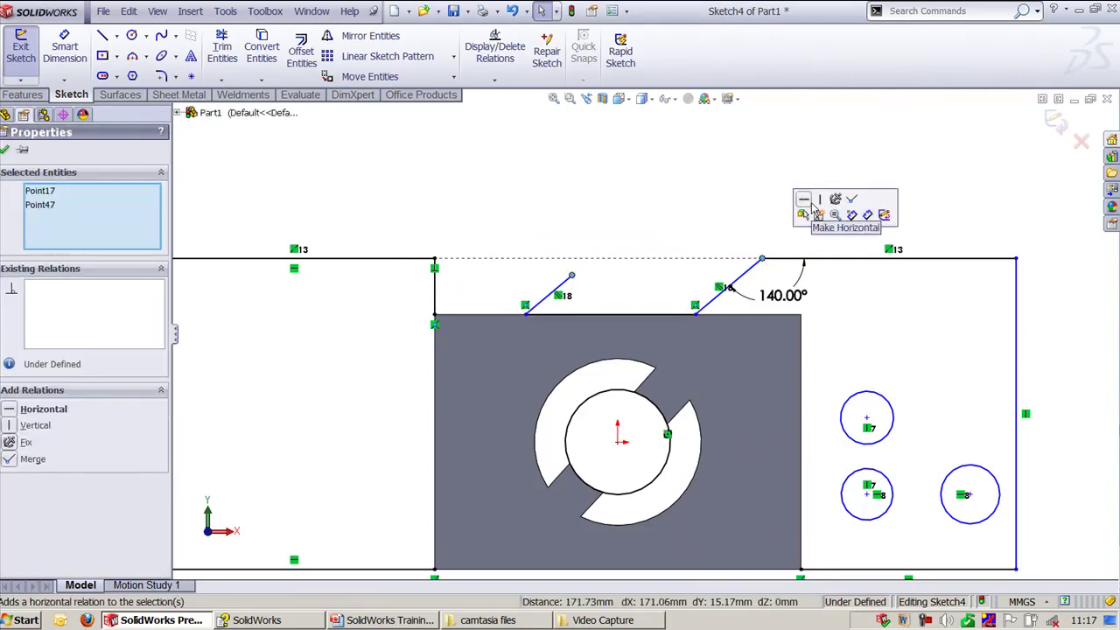
click(804, 203)
click(698, 187)
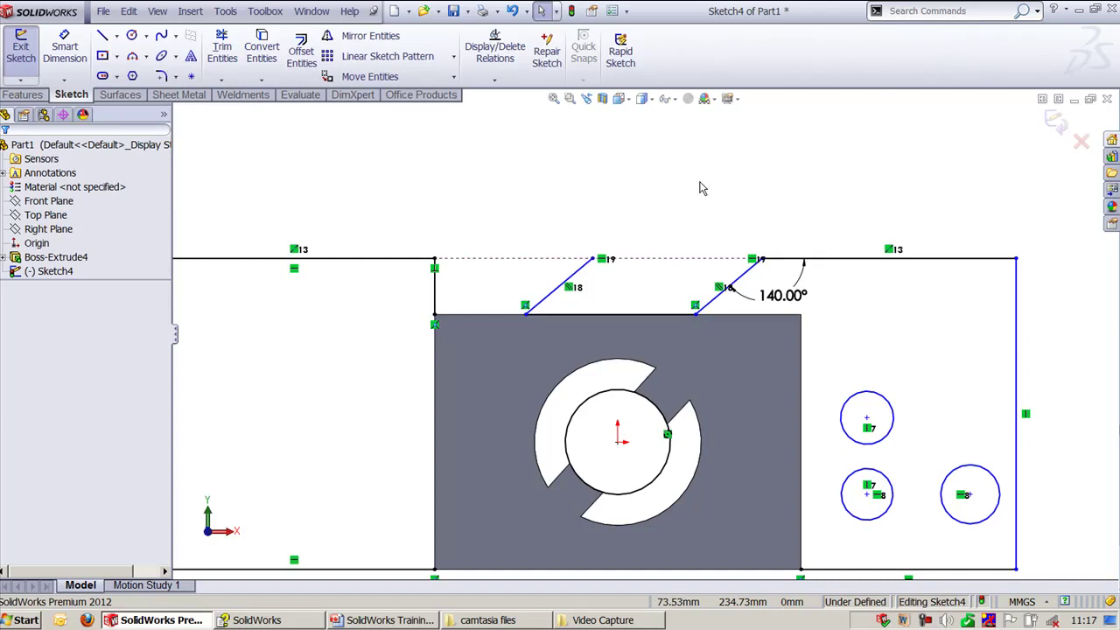
- Create a new part document and start a 3D sketch in it
scroll(700, 188, up, 3)
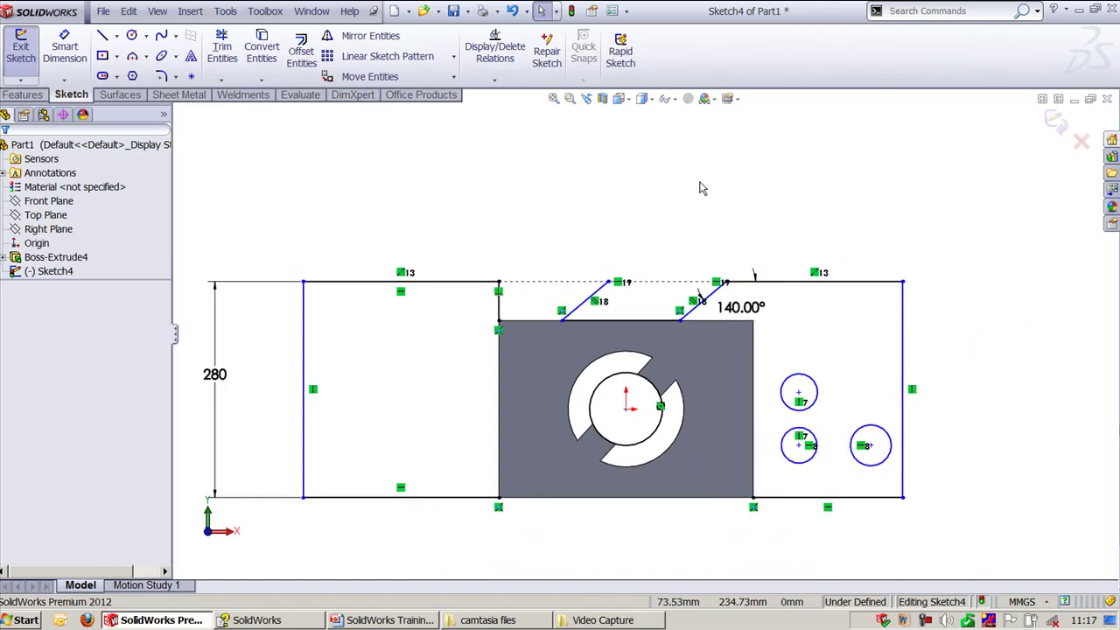
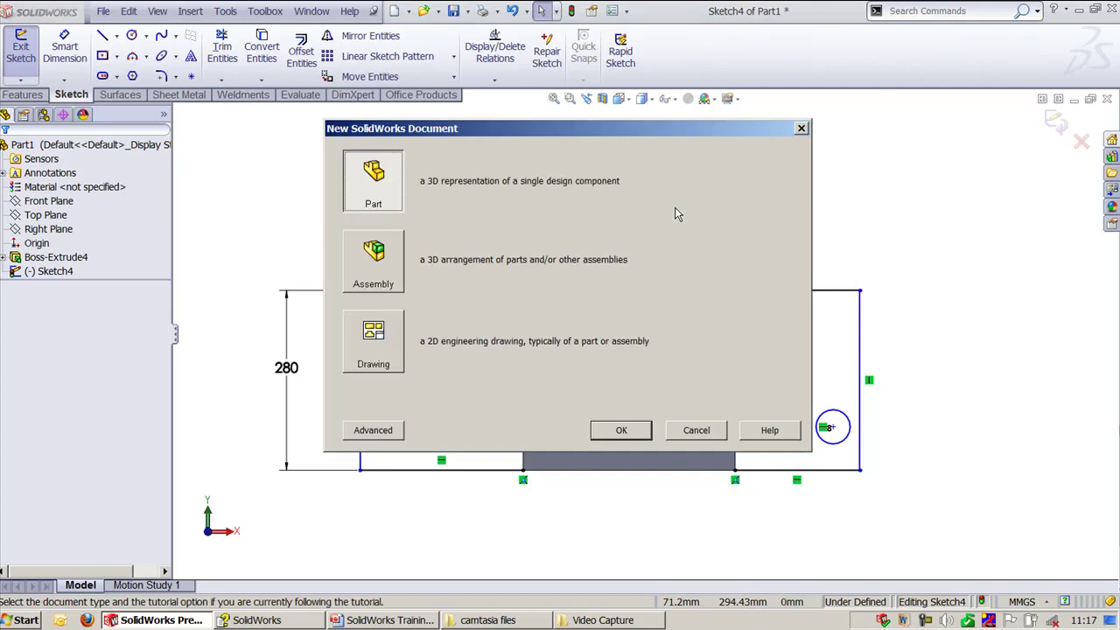
double_click(363, 184)
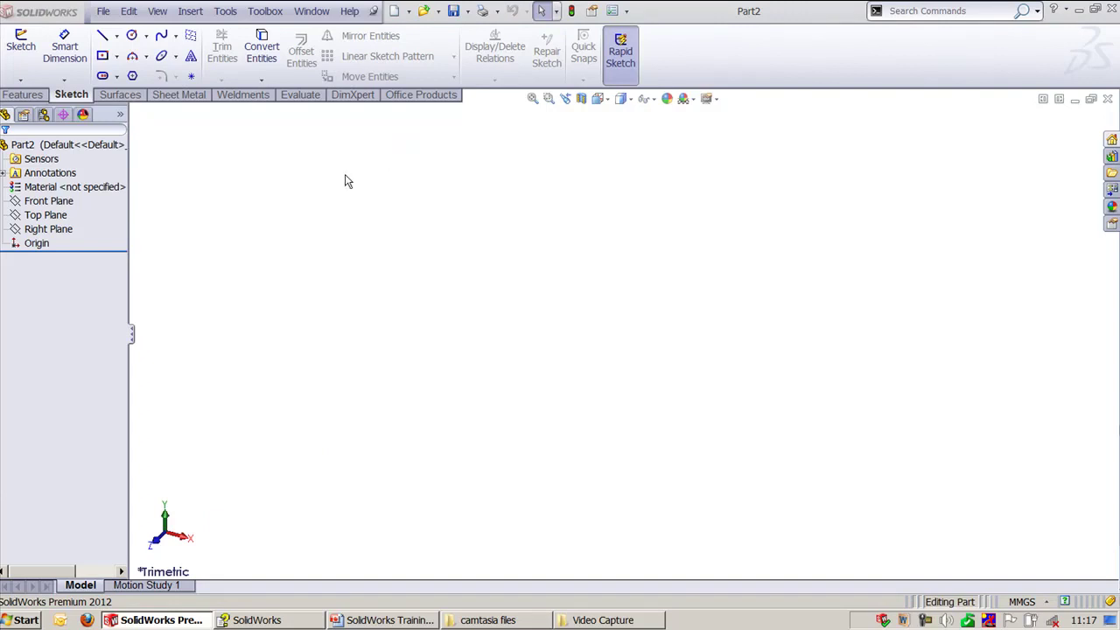
click(21, 79)
click(45, 112)
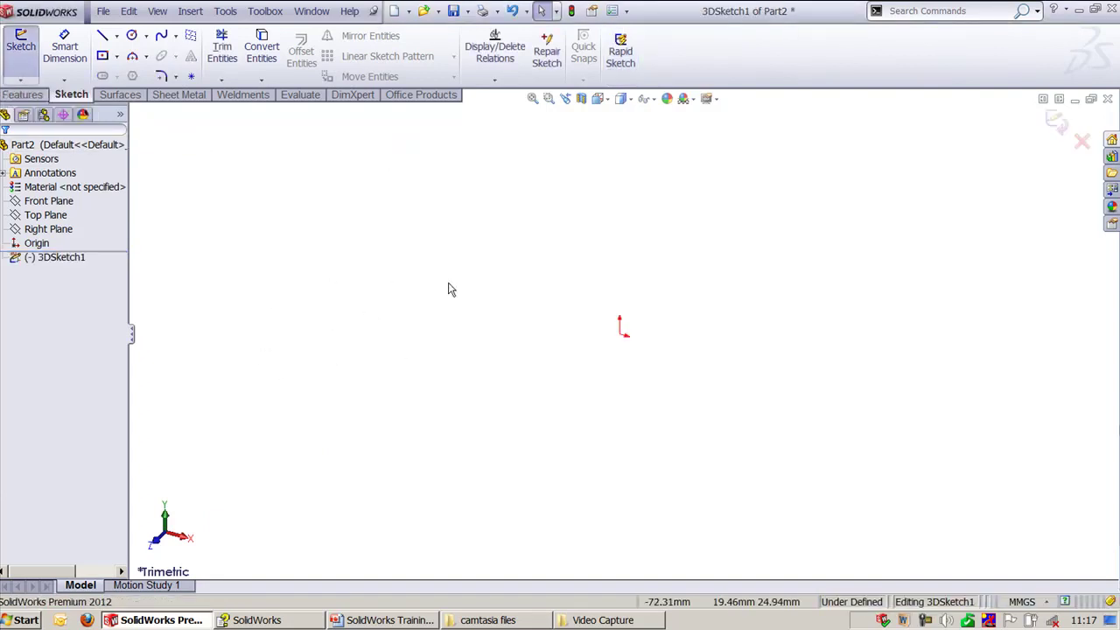
- Sketch three connected 3D lines starting at the origin, about 179 mm, 148 mm and 127 mm long
click(620, 334)
click(328, 458)
click(823, 526)
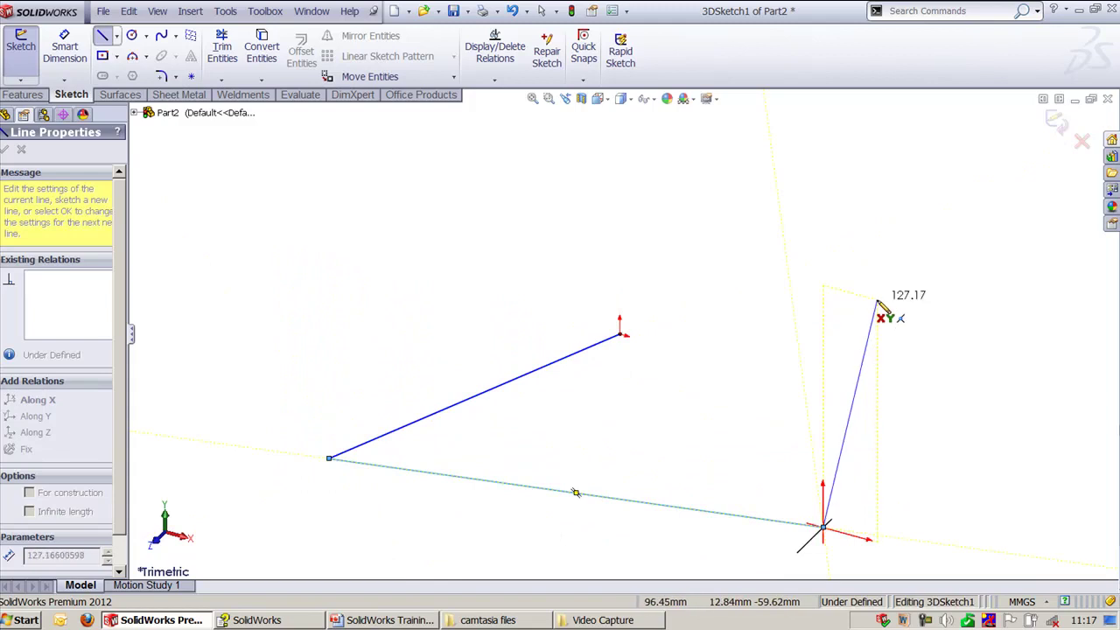
click(878, 300)
key(Escape)
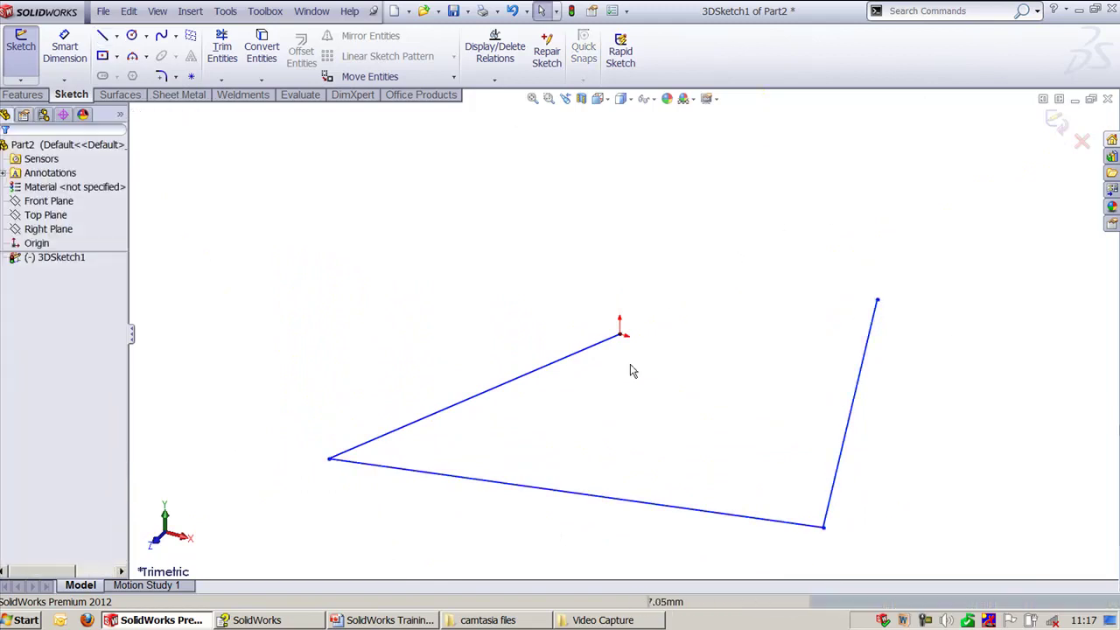
- Add a ParallelYZ relation between the line starting at the origin and the Front Plane
click(530, 376)
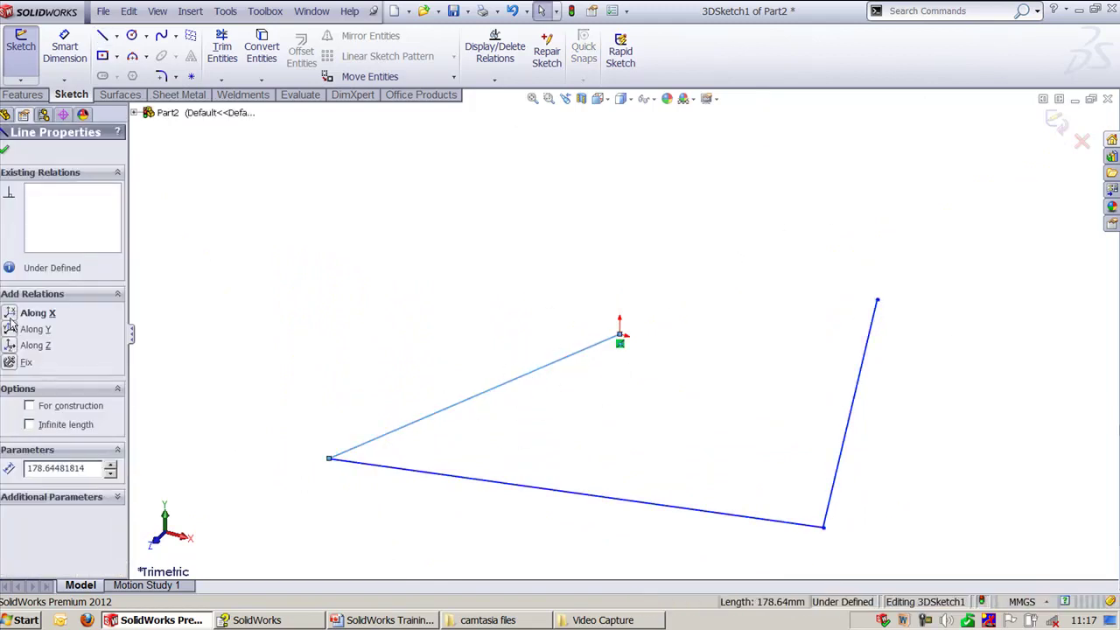
click(415, 304)
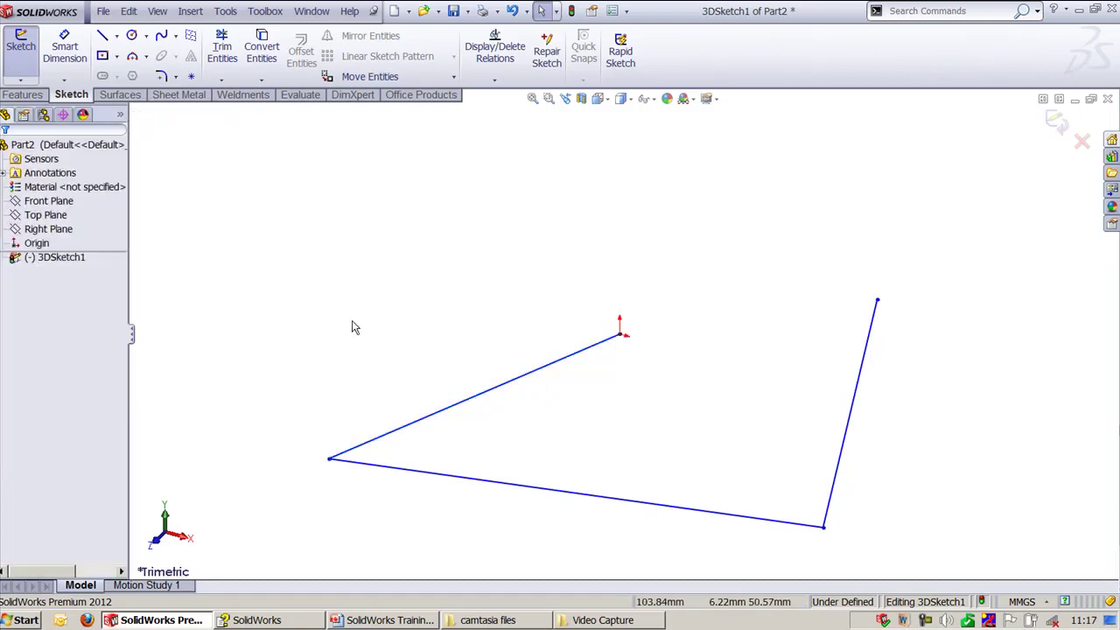
click(500, 393)
click(134, 113)
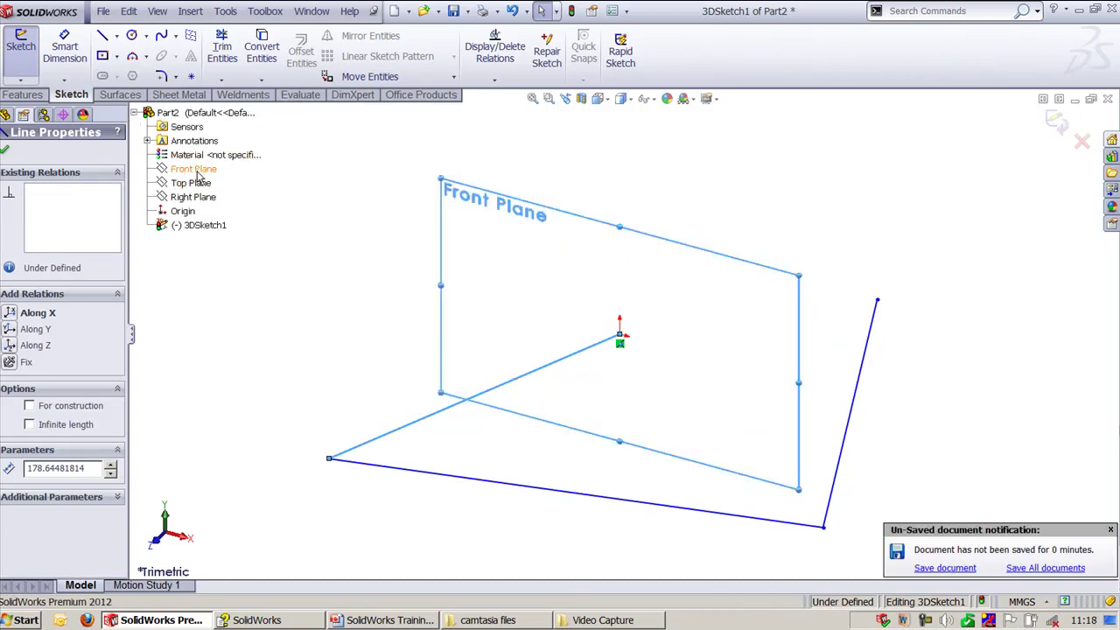
ctrl+click(197, 173)
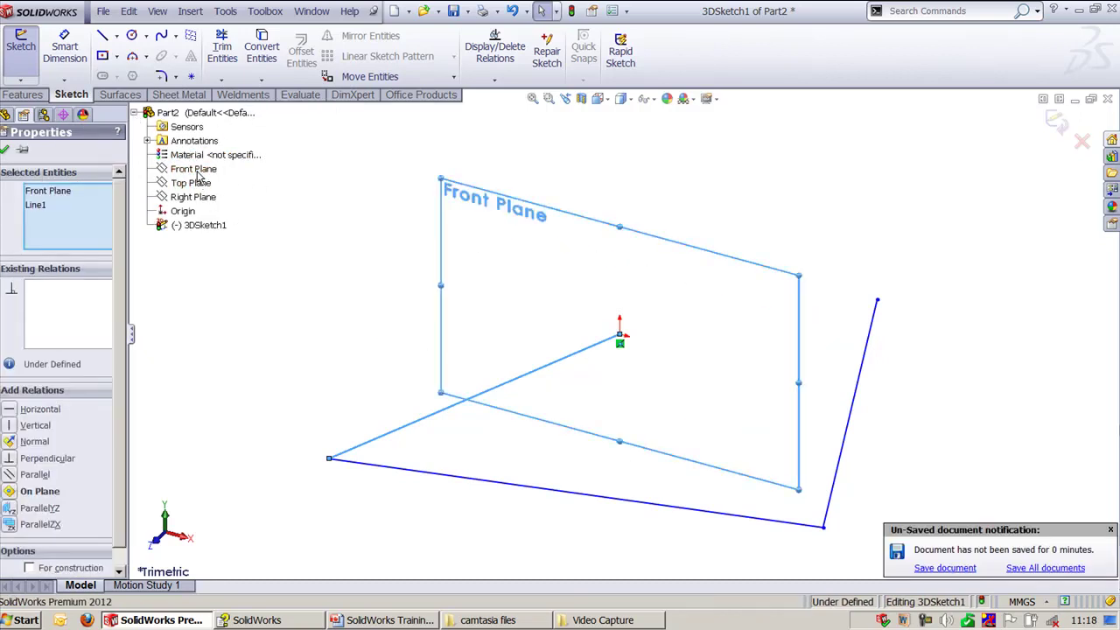
click(11, 508)
scroll(628, 328, up, 3)
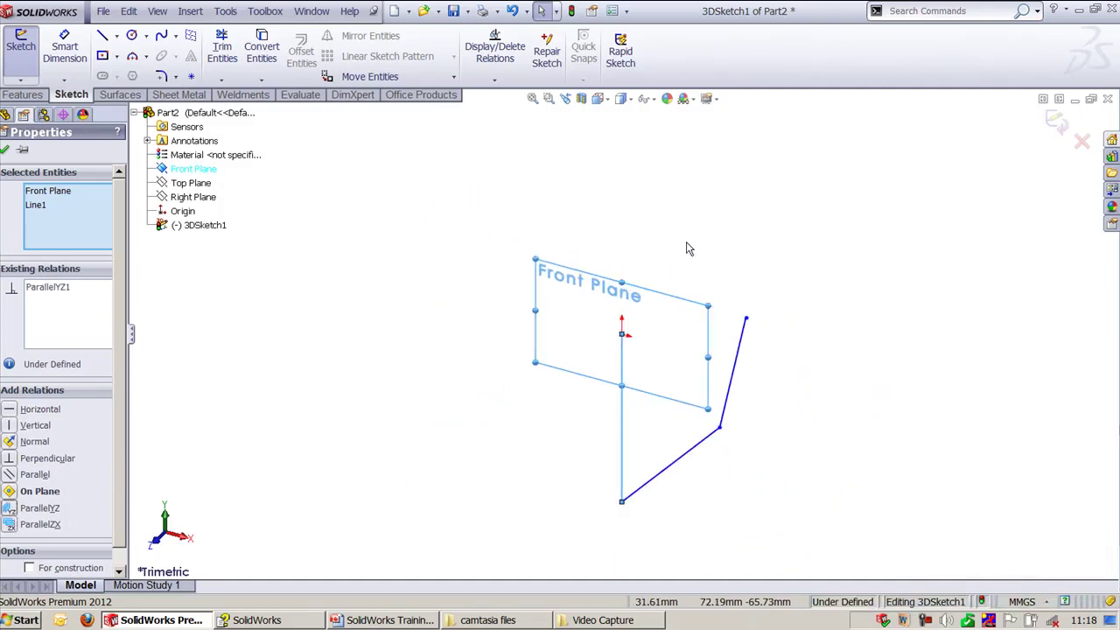
click(688, 250)
scroll(670, 370, down, 2)
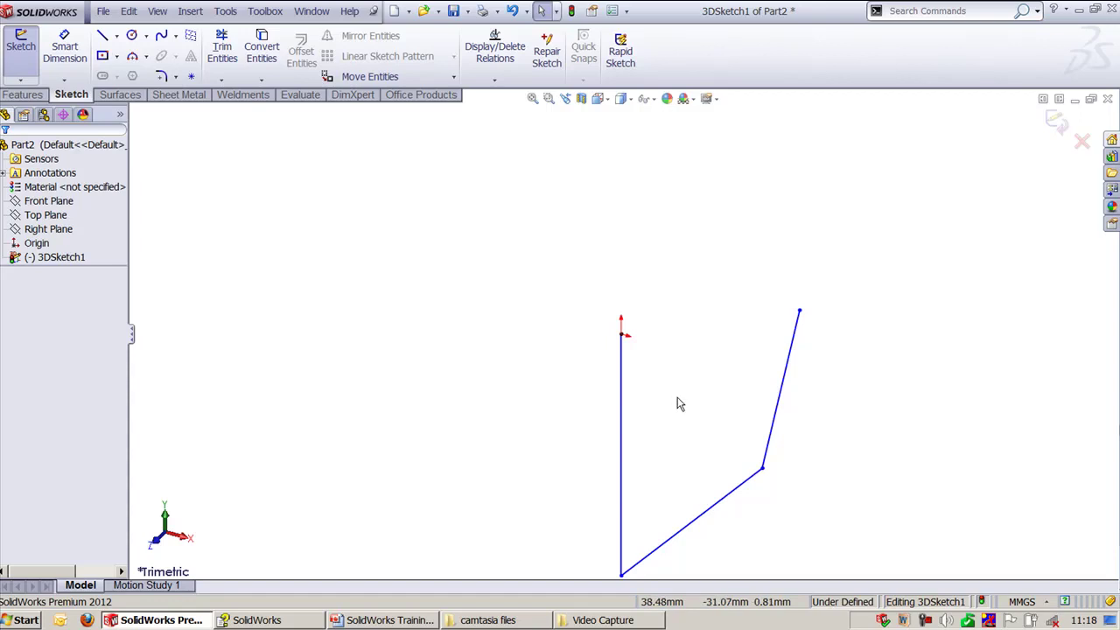
- Try an Along Y relation on the middle line of the 3D sketch and undo it
click(719, 508)
ctrl+middle_drag(655, 425, 659, 364)
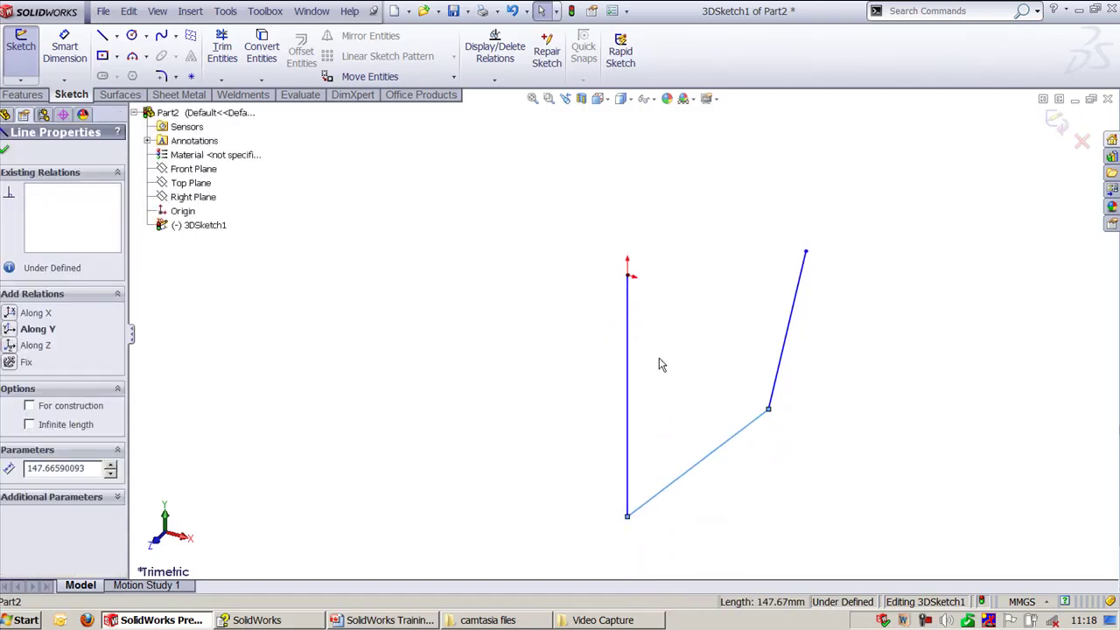
click(10, 336)
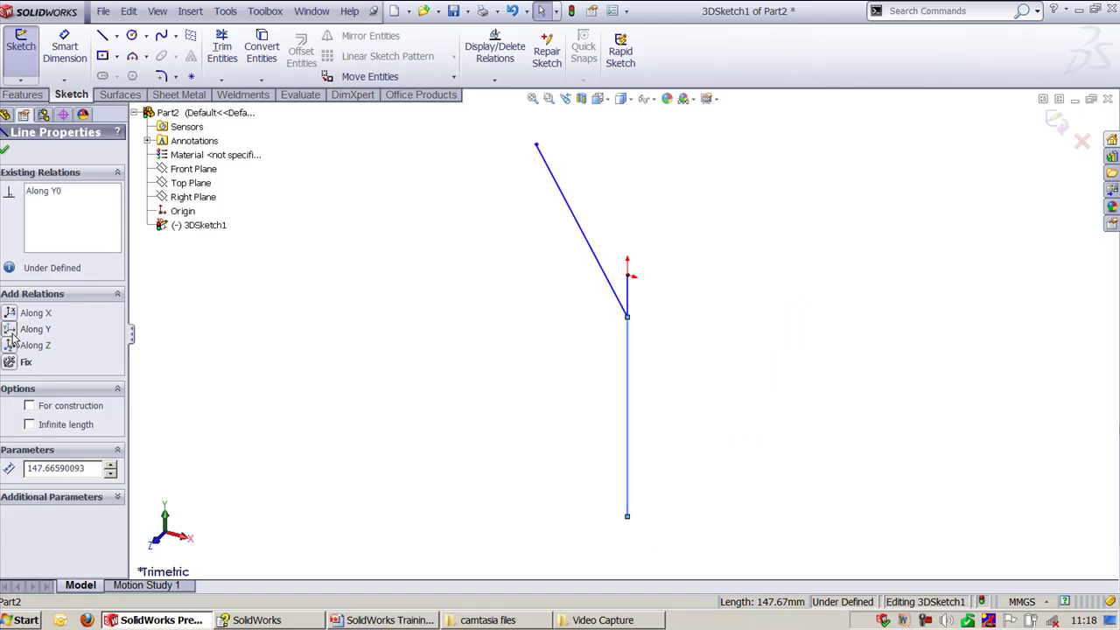
key(ctrl+z)
click(341, 427)
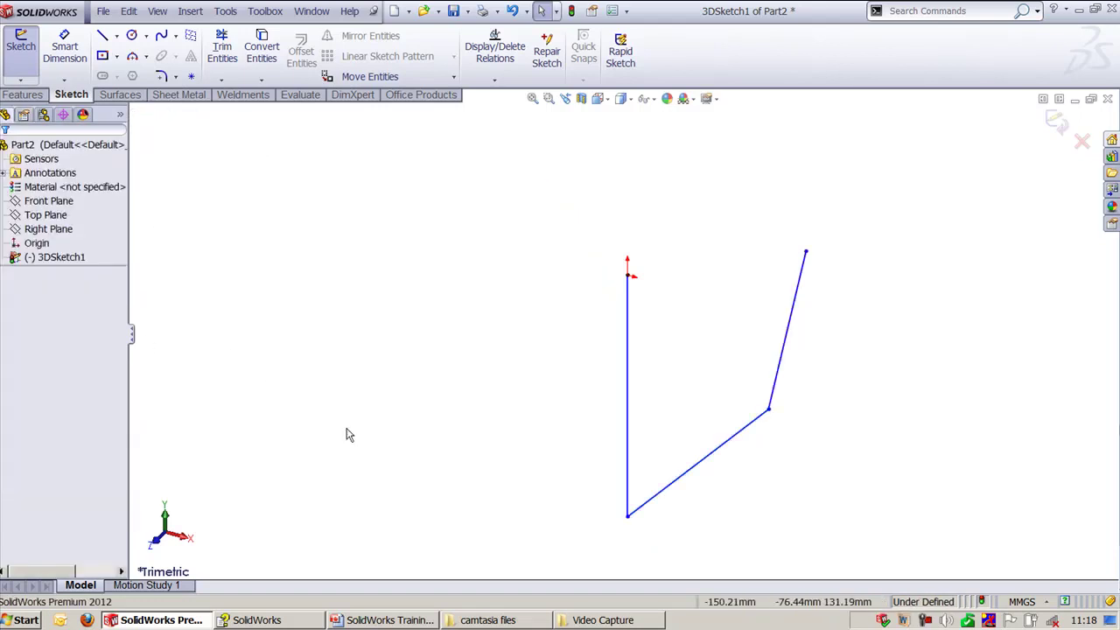
- Constrain the middle line of the 3D sketch with an Along Z relation
click(710, 468)
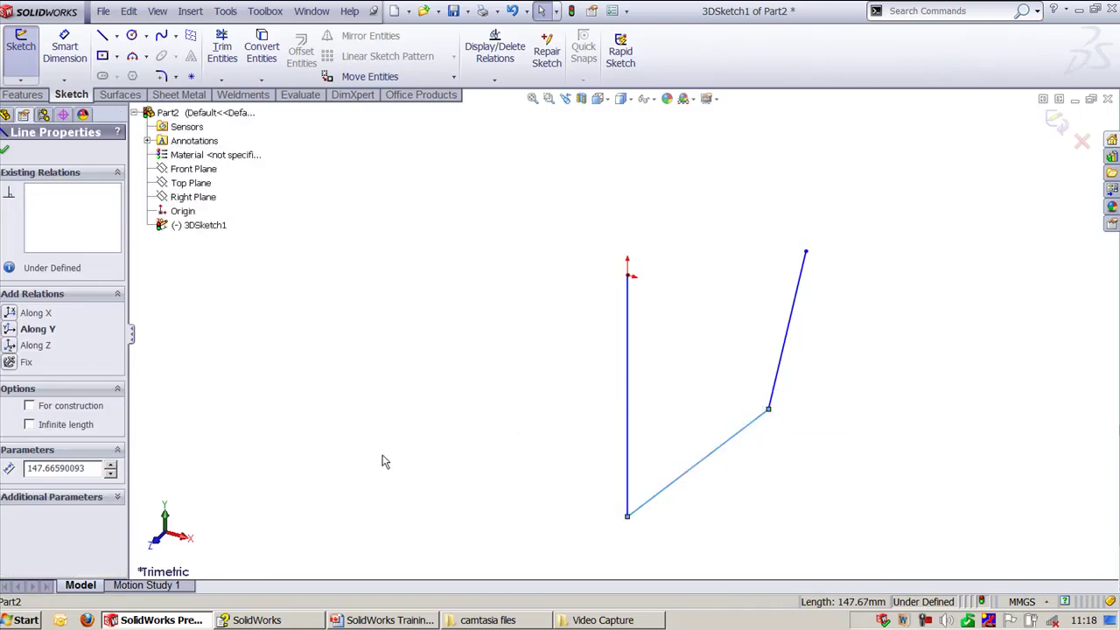
click(16, 346)
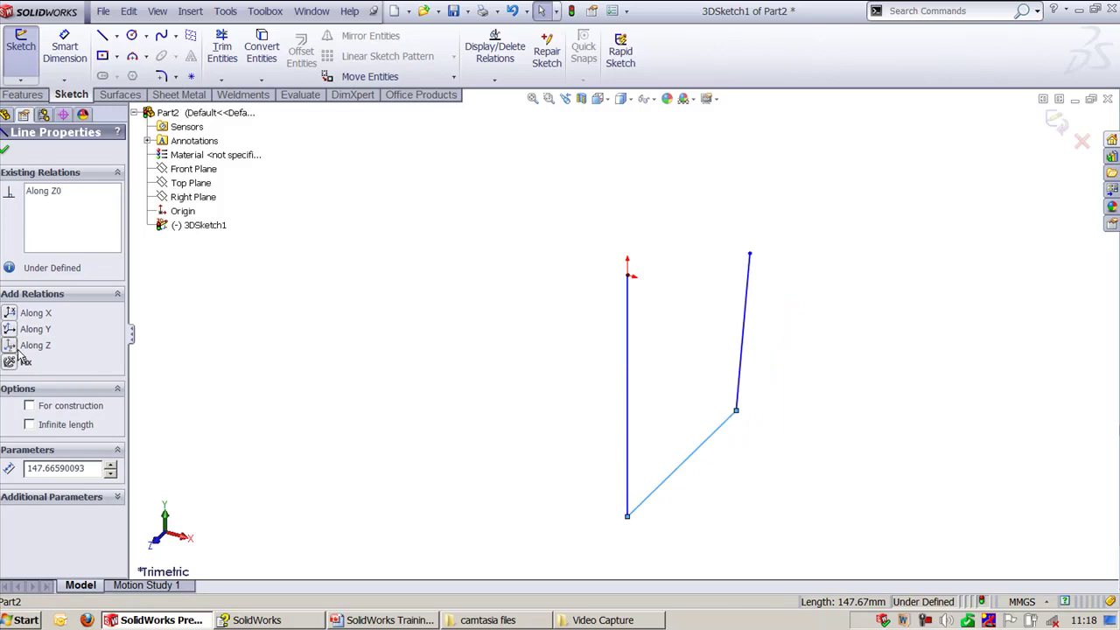
click(685, 390)
- Constrain the last line of the 3D sketch with an Along Y relation
click(742, 329)
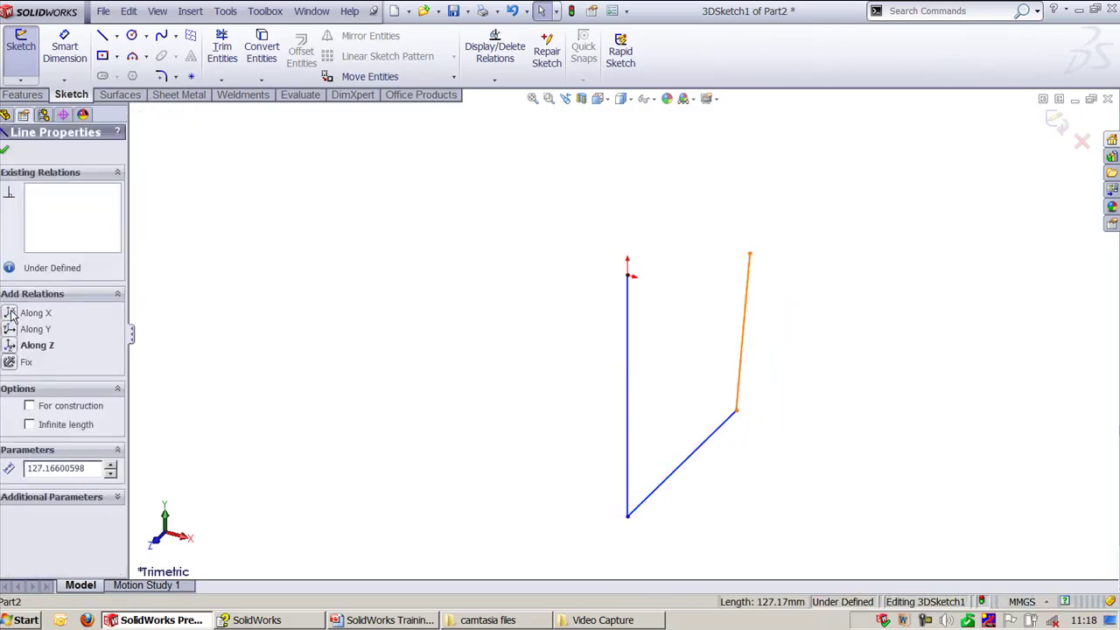
click(10, 330)
click(232, 350)
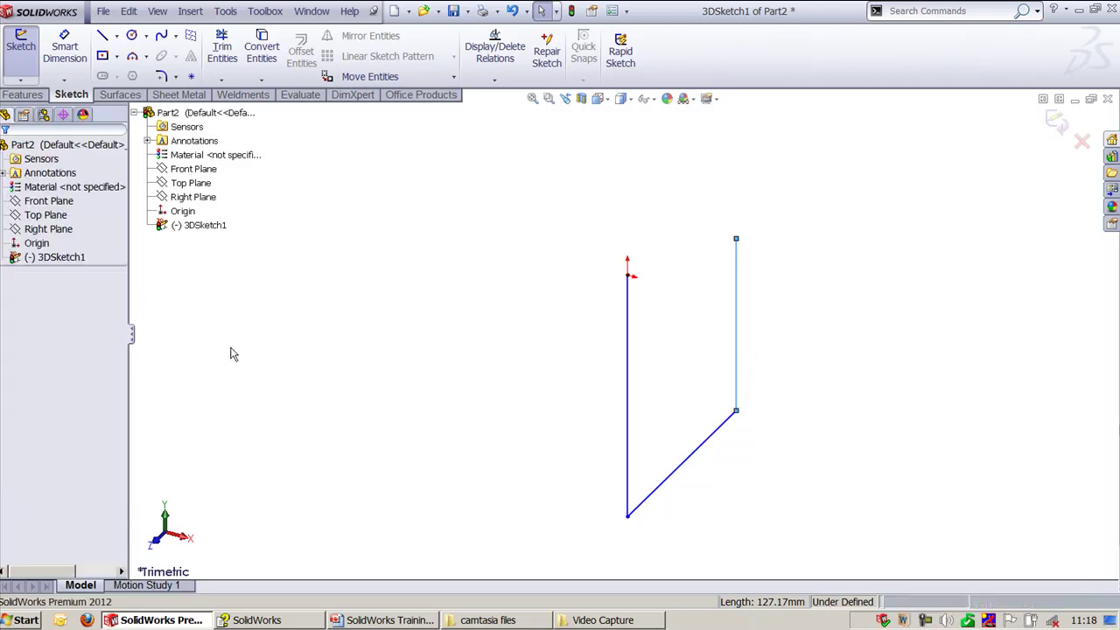
mouse_move(823, 392)
middle_down()
mouse_move(813, 337)
mouse_move(771, 336)
mouse_move(835, 355)
middle_up()
key(ctrl+7)
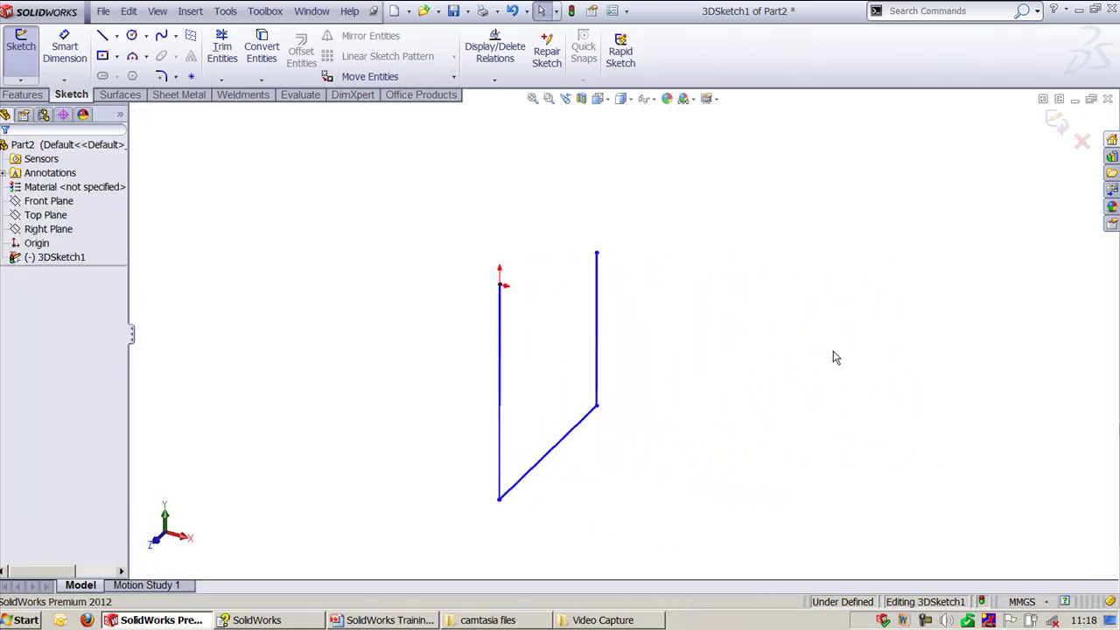
key(z)
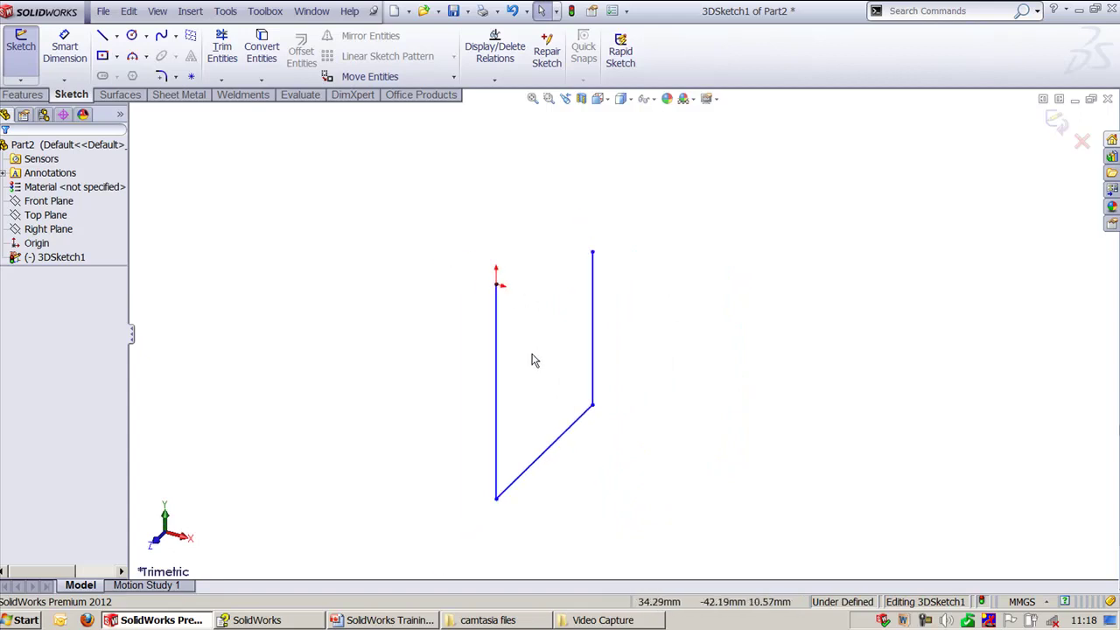